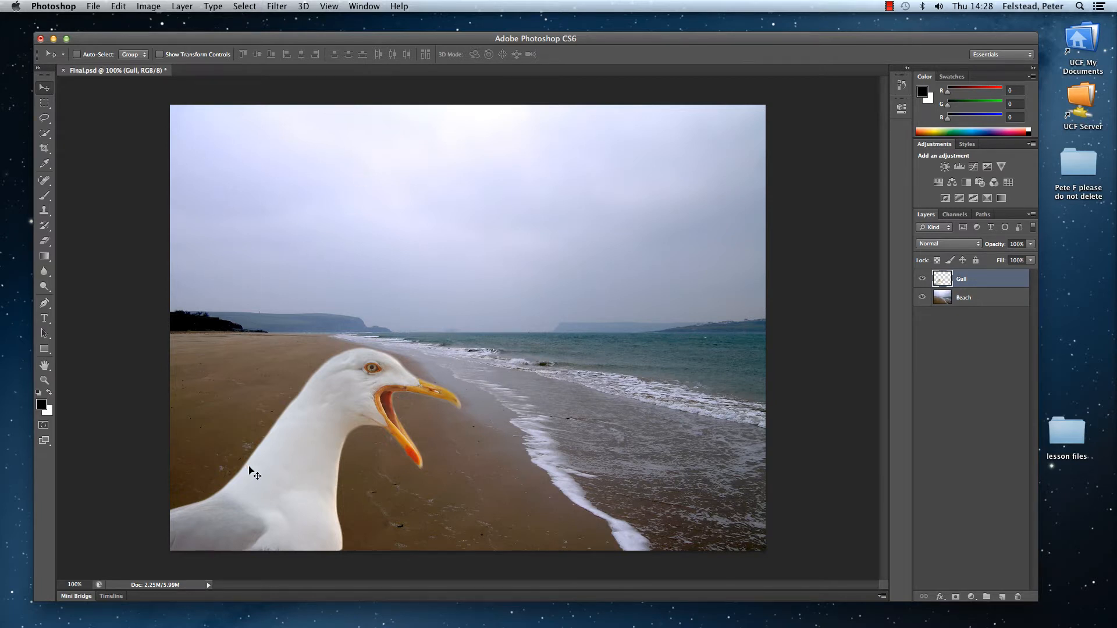
Step: Browse the lesson files in Bridge and open Pasty.jpeg in Photoshop CS6
{"action": "left_click", "coordinate": [92, 7]}
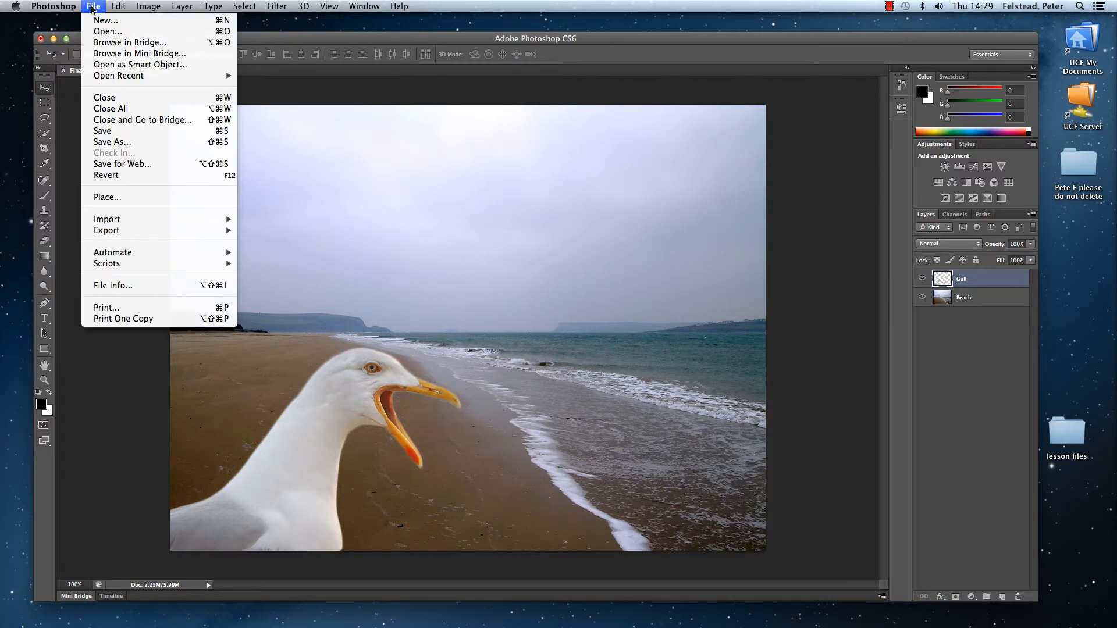
{"action": "left_click", "coordinate": [131, 42]}
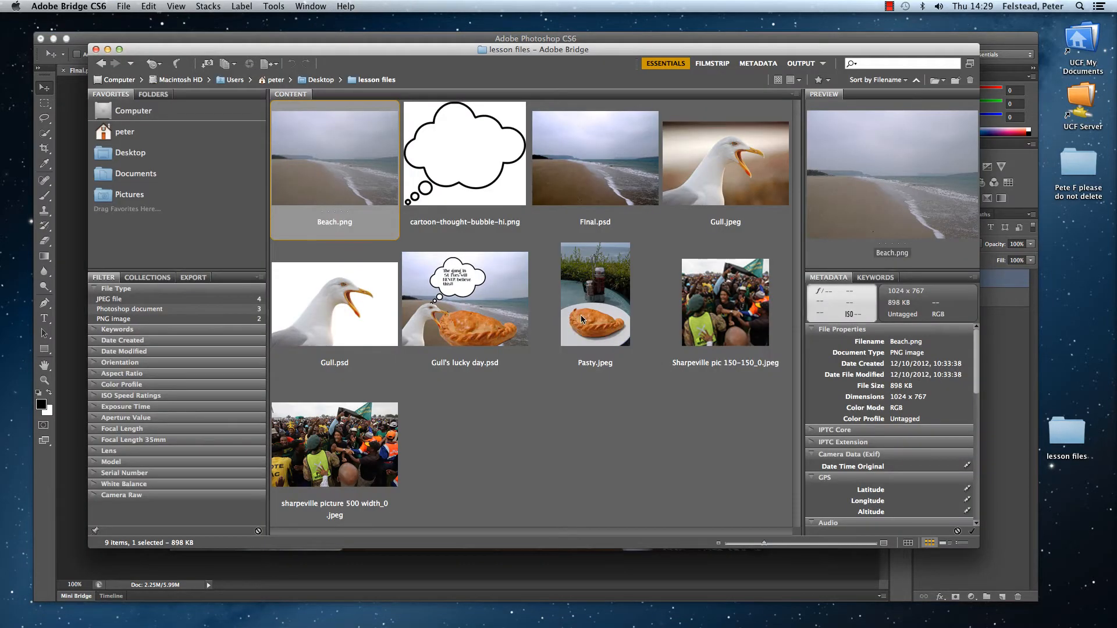
{"action": "left_click", "coordinate": [612, 313]}
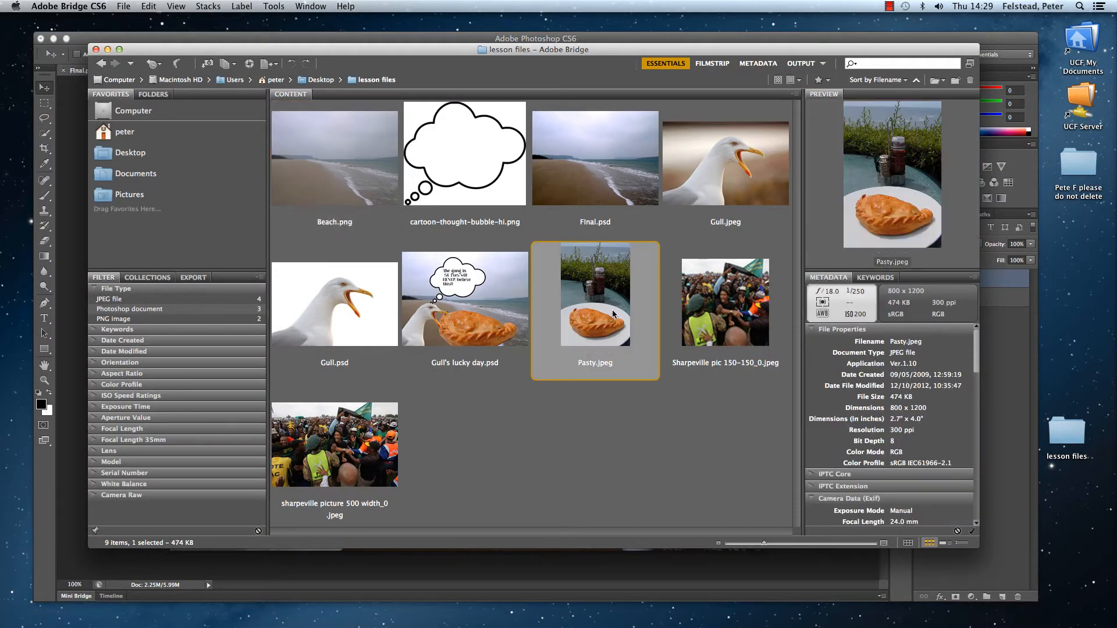
{"action": "right_click", "coordinate": [612, 309]}
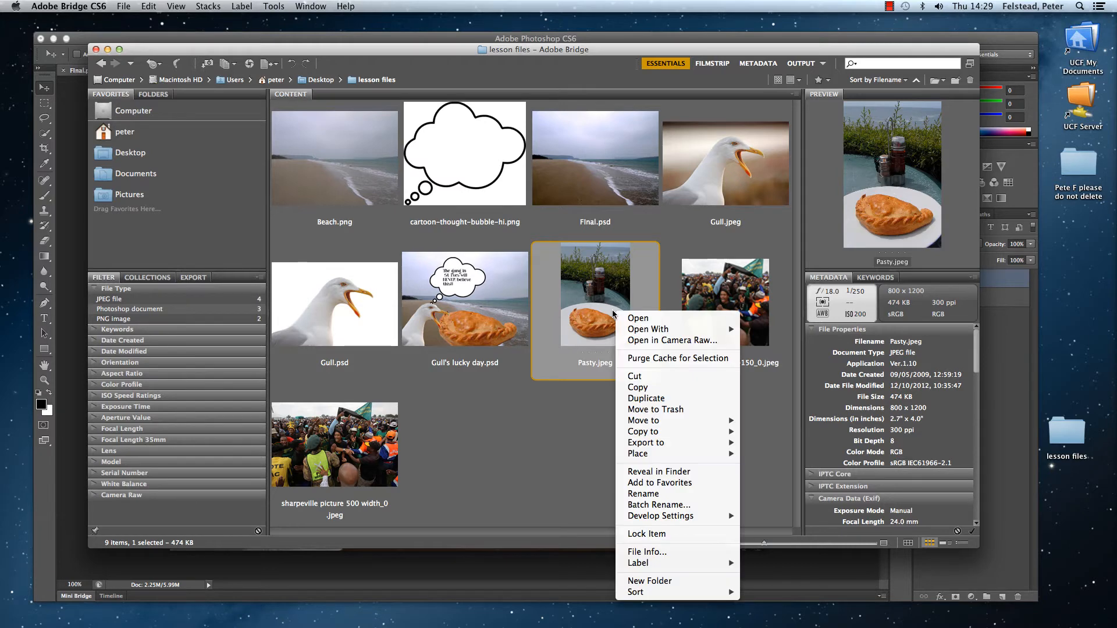
{"action": "mouse_move", "coordinate": [634, 334]}
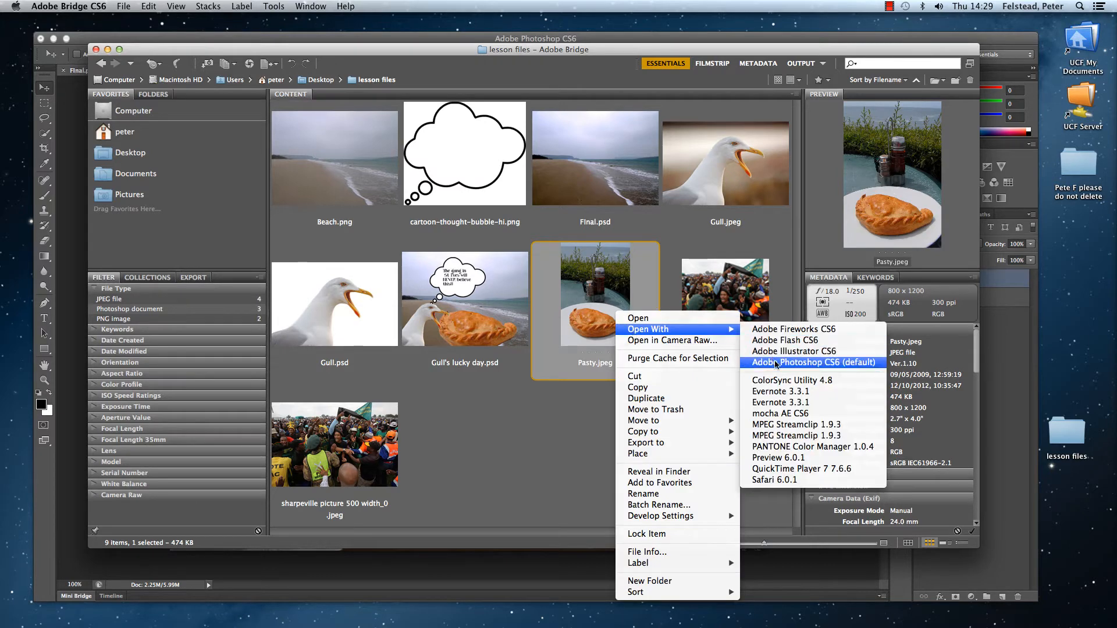
{"action": "left_click", "coordinate": [791, 362]}
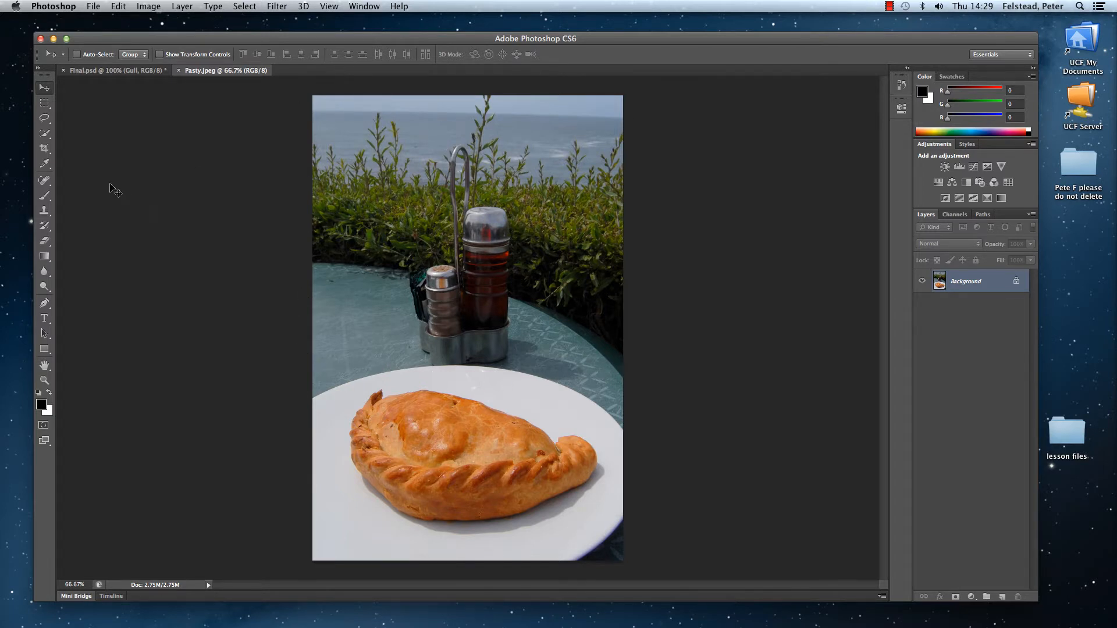
Step: Crop the photo closely around the pasty, removing the table, hedge and most of the plate
{"action": "left_click", "coordinate": [43, 150]}
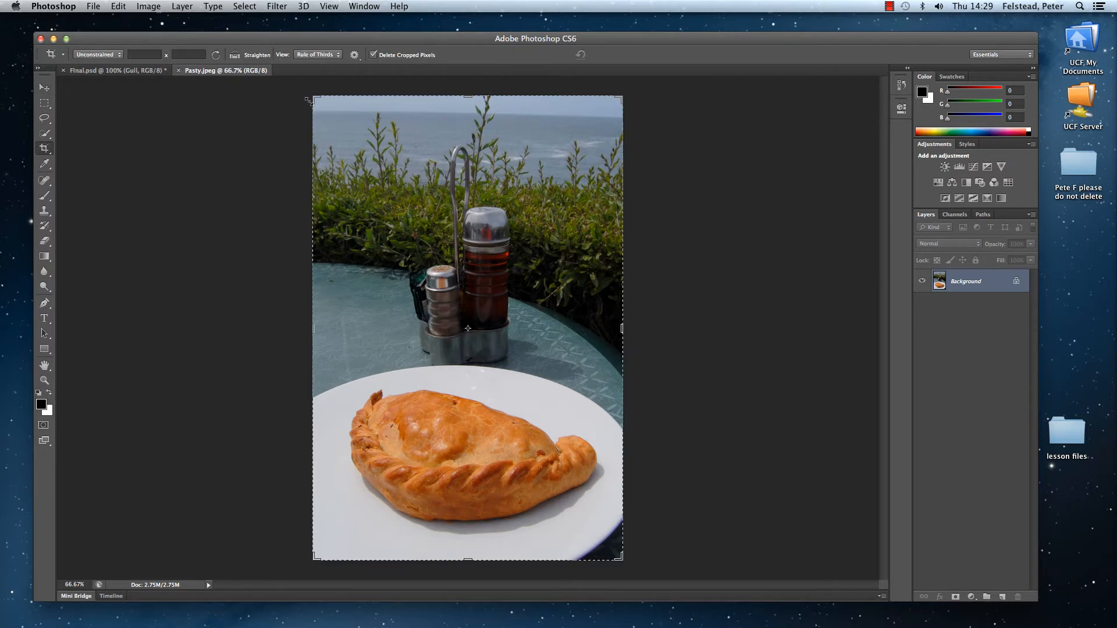
{"action": "left_click_drag", "start_coordinate": [465, 93], "coordinate": [448, 237]}
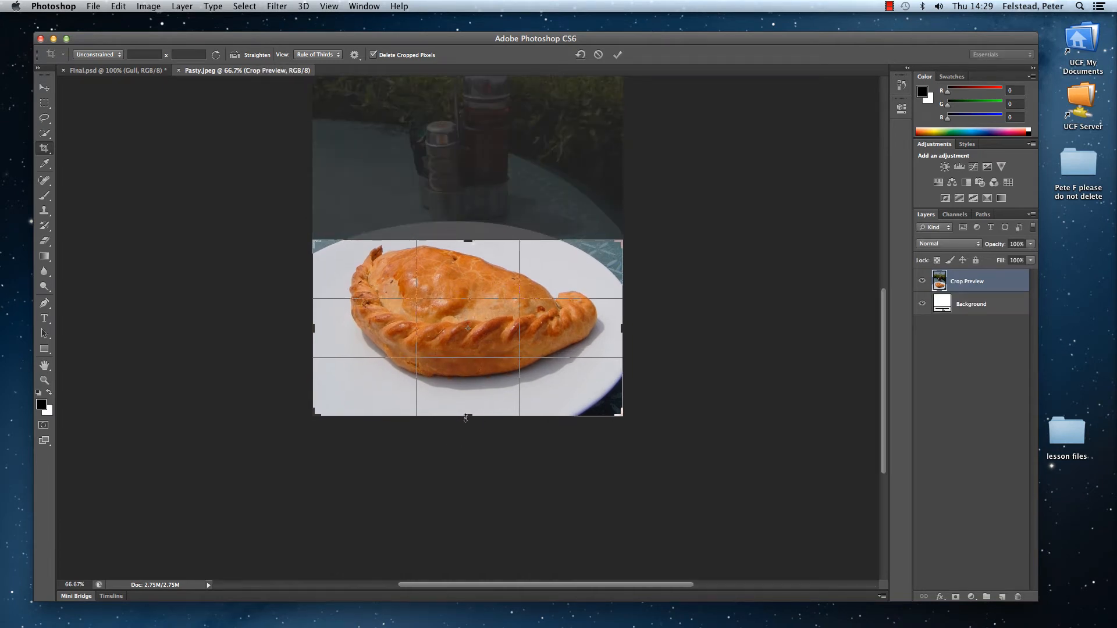
{"action": "left_click_drag", "start_coordinate": [465, 417], "coordinate": [465, 401]}
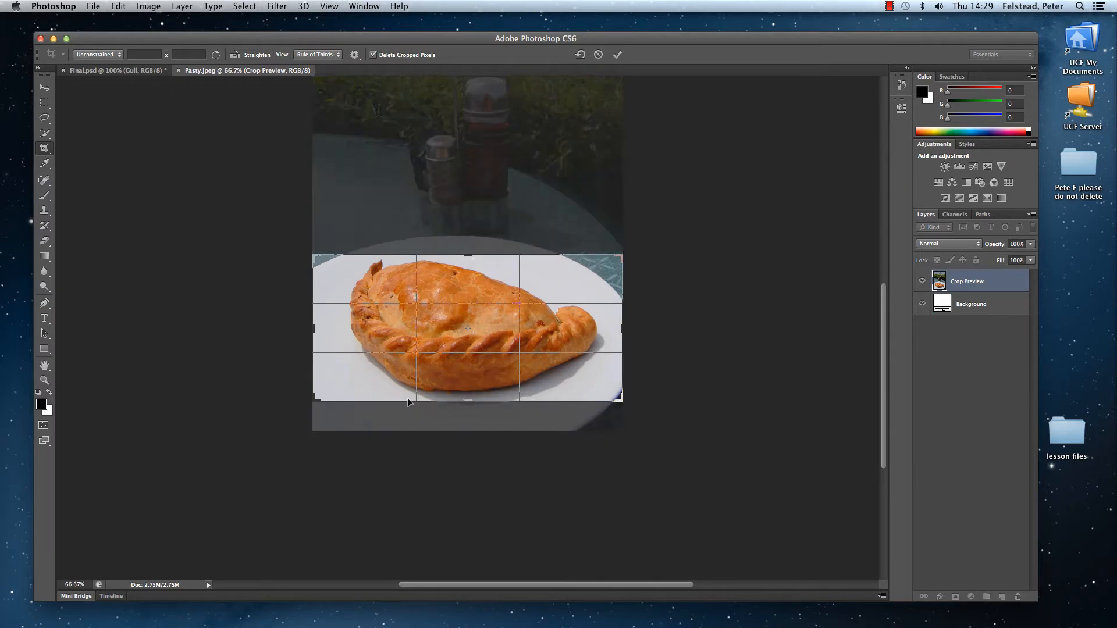
{"action": "left_click_drag", "start_coordinate": [313, 332], "coordinate": [327, 331]}
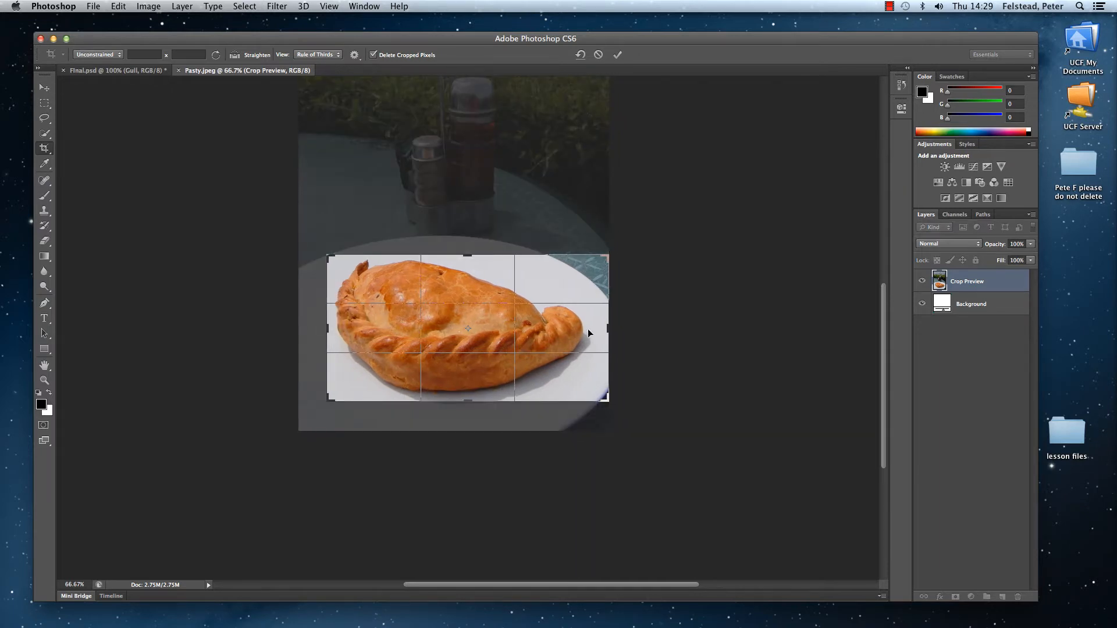
{"action": "left_click_drag", "start_coordinate": [609, 330], "coordinate": [600, 329]}
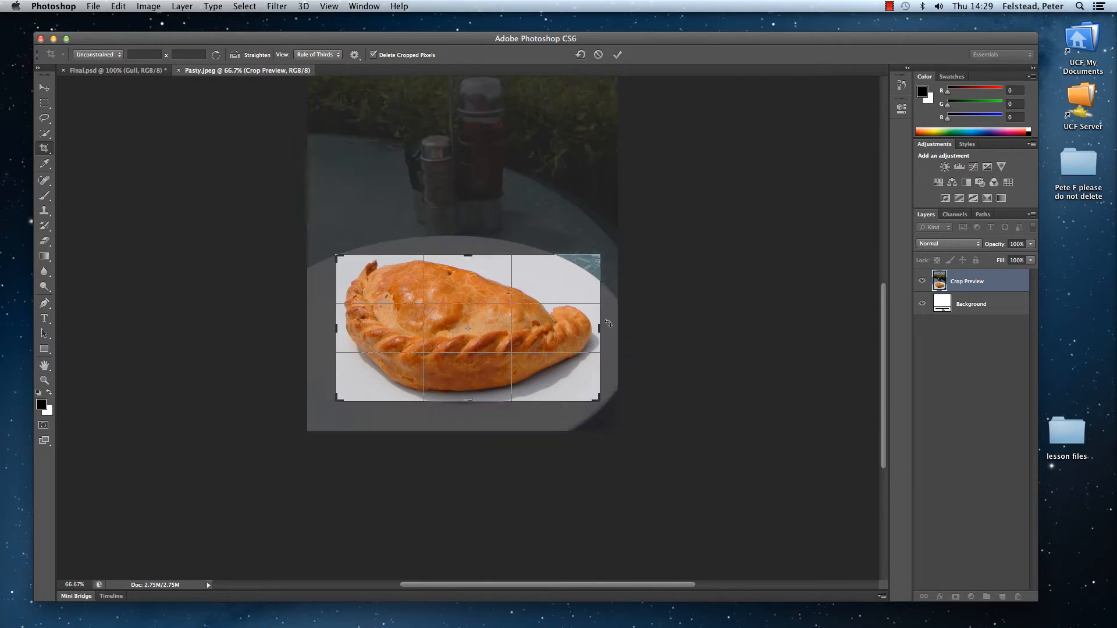
{"action": "left_click", "coordinate": [618, 56]}
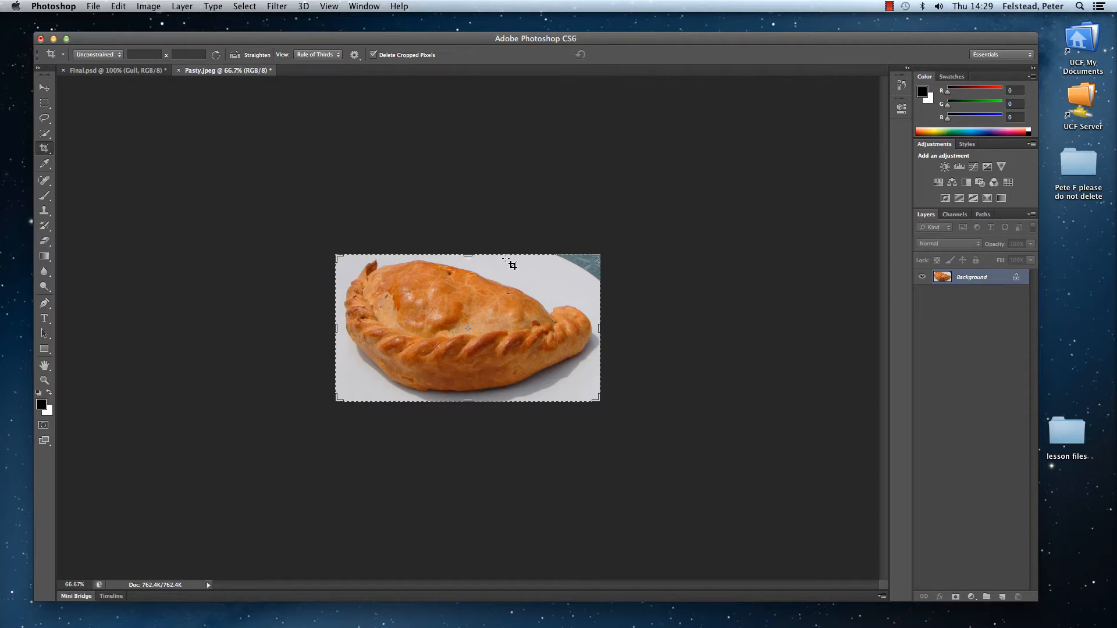
Step: Select the white plate around the pasty with the Magic Wand, adding the blue-green table corner to the selection
{"action": "left_click", "coordinate": [45, 133]}
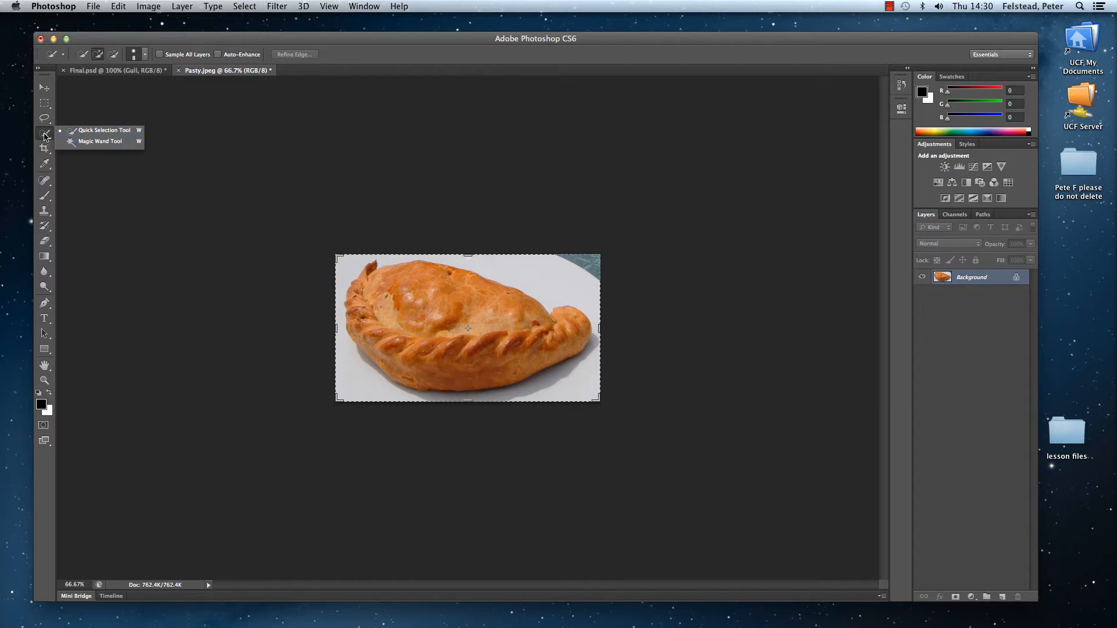
{"action": "left_click", "coordinate": [88, 141]}
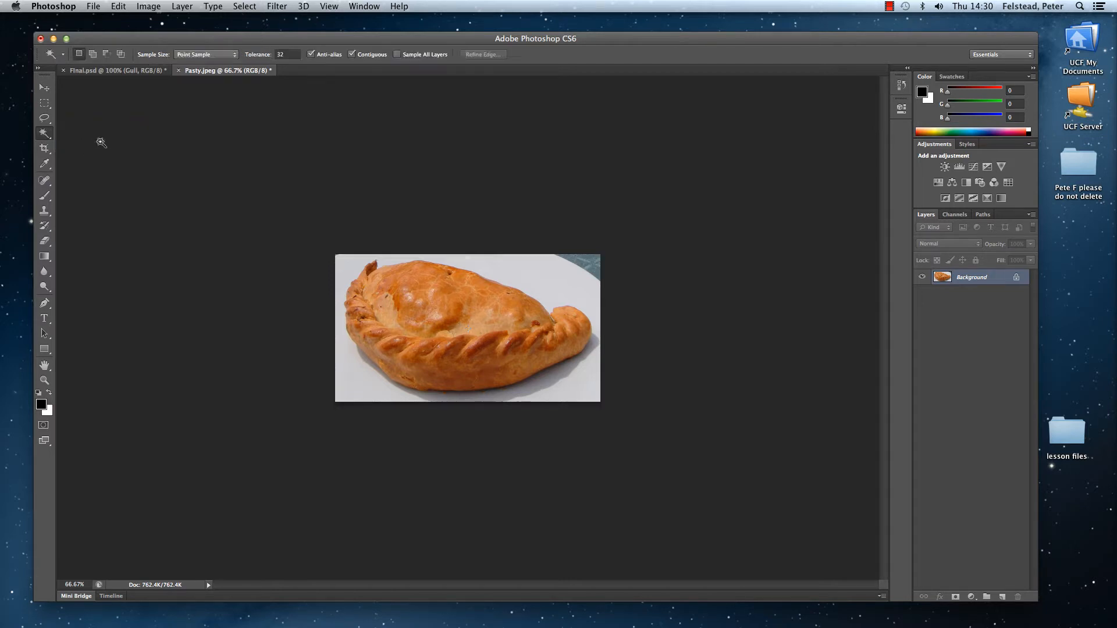
{"action": "left_click", "coordinate": [547, 274]}
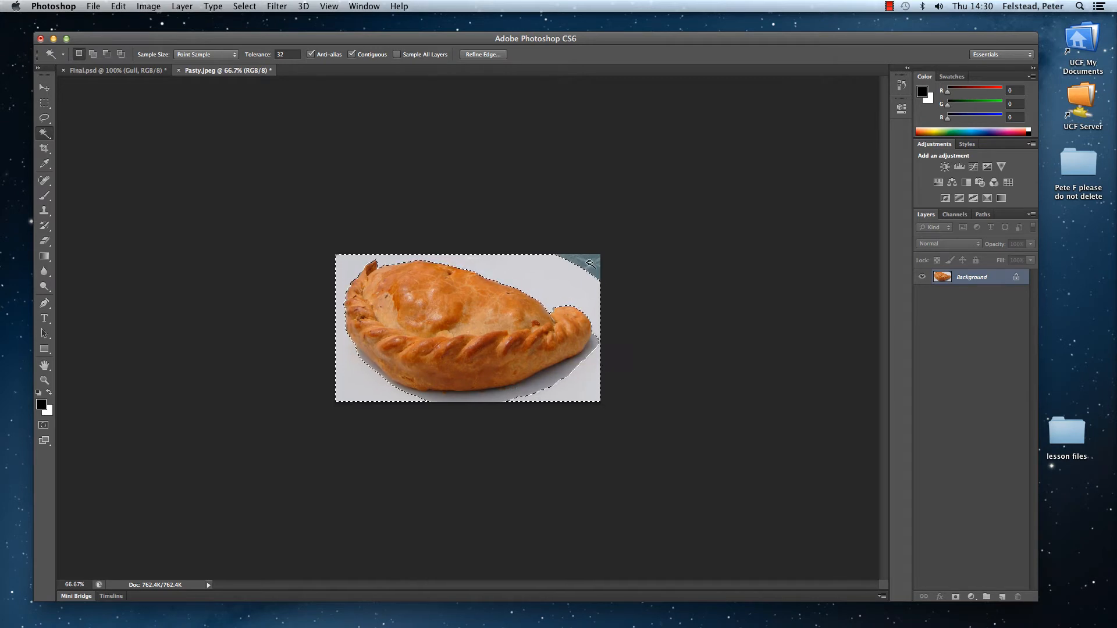
{"action": "key", "text": "shift"}
{"action": "left_click", "coordinate": [591, 266], "text": "shift"}
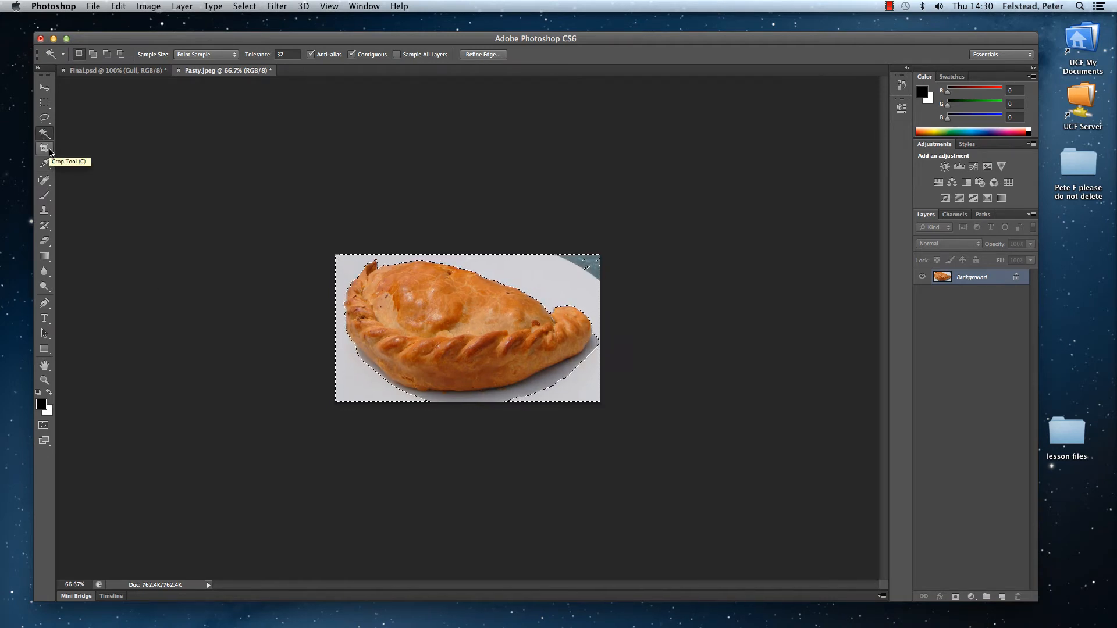
Step: Add the remaining unselected patches of the table corner to the selection with the Rectangular Marquee tool
{"action": "left_click", "coordinate": [45, 105]}
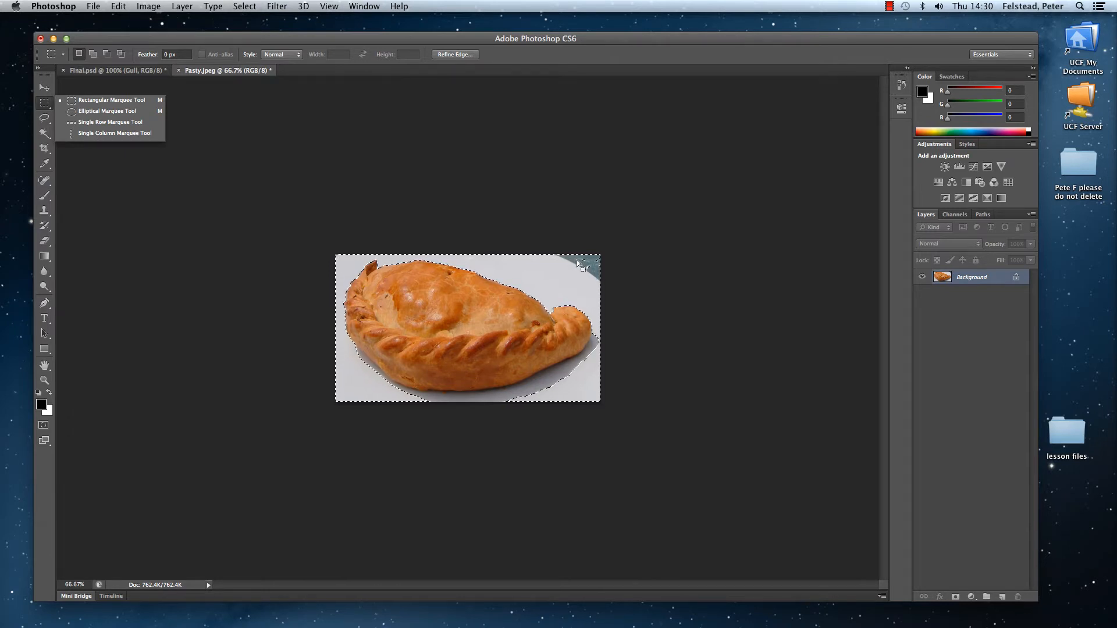
{"action": "key", "text": "shift"}
{"action": "left_click", "coordinate": [576, 245]}
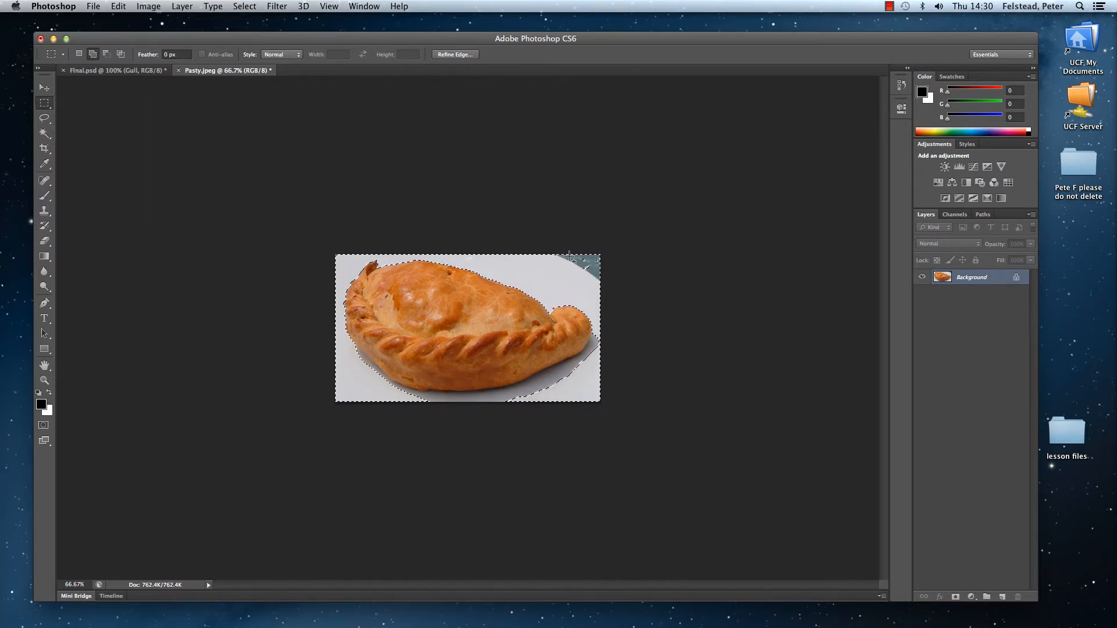
{"action": "left_click_drag", "start_coordinate": [568, 260], "coordinate": [615, 288]}
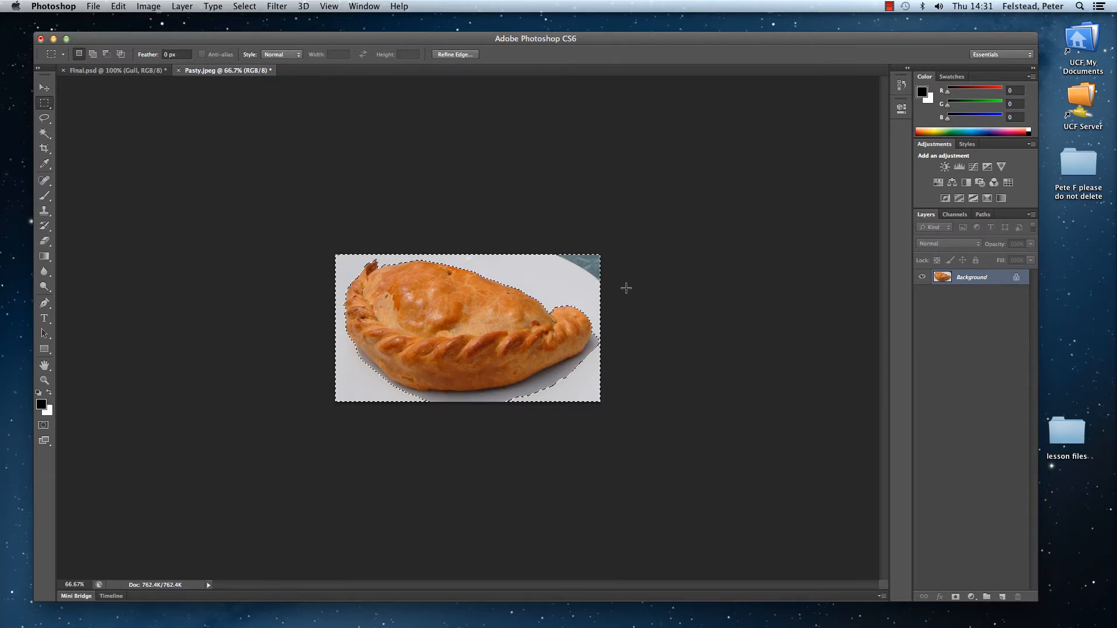
Step: Convert the locked Background into a layer named Pasty, and delete the selected surroundings, clearing the selection
{"action": "double_click", "coordinate": [1016, 281]}
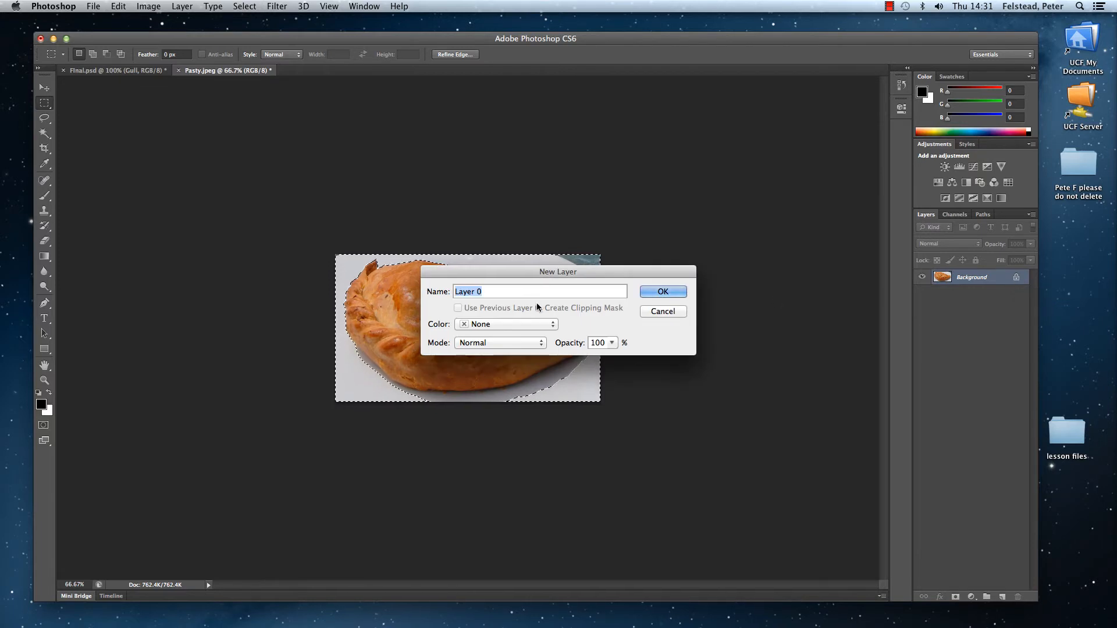
{"action": "key", "text": "BackSpace"}
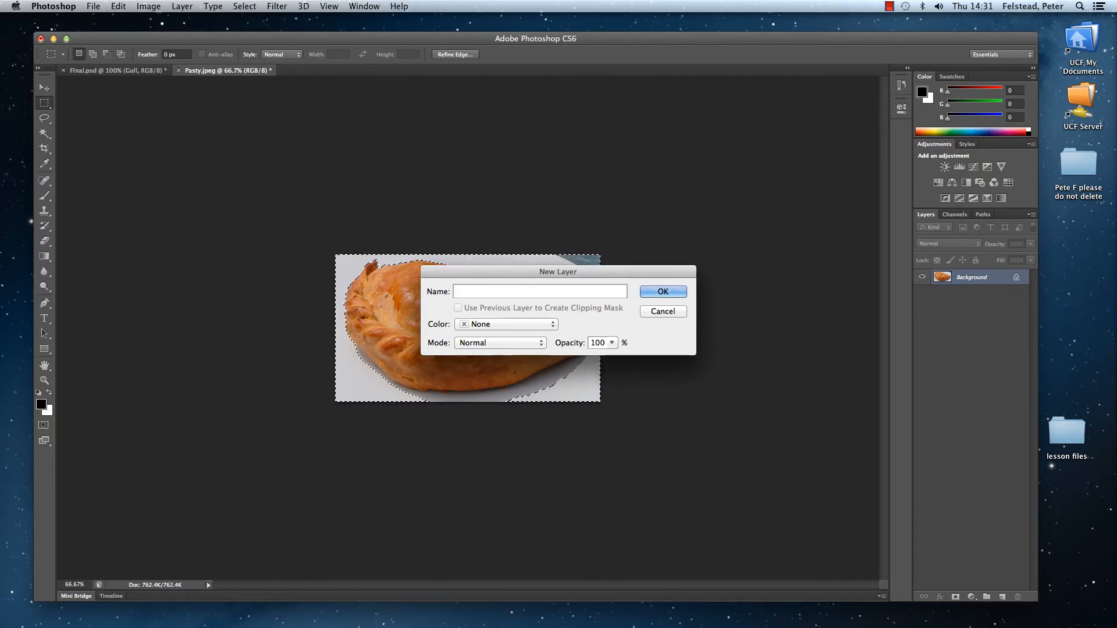
{"action": "type", "text": "Pasty"}
{"action": "left_click", "coordinate": [647, 294]}
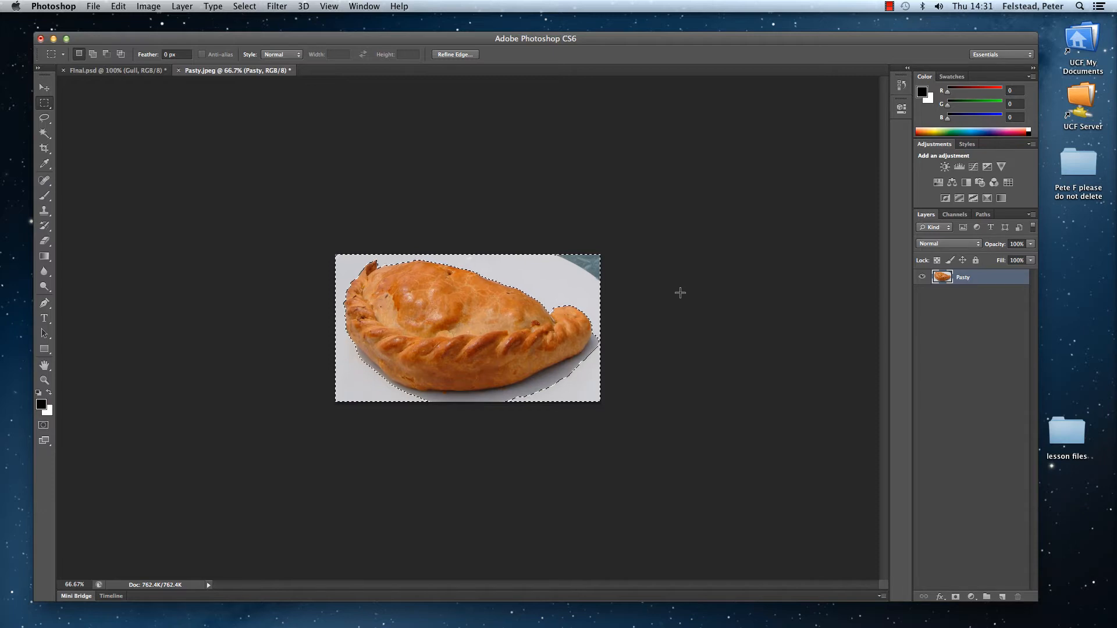
{"action": "key", "text": "Delete"}
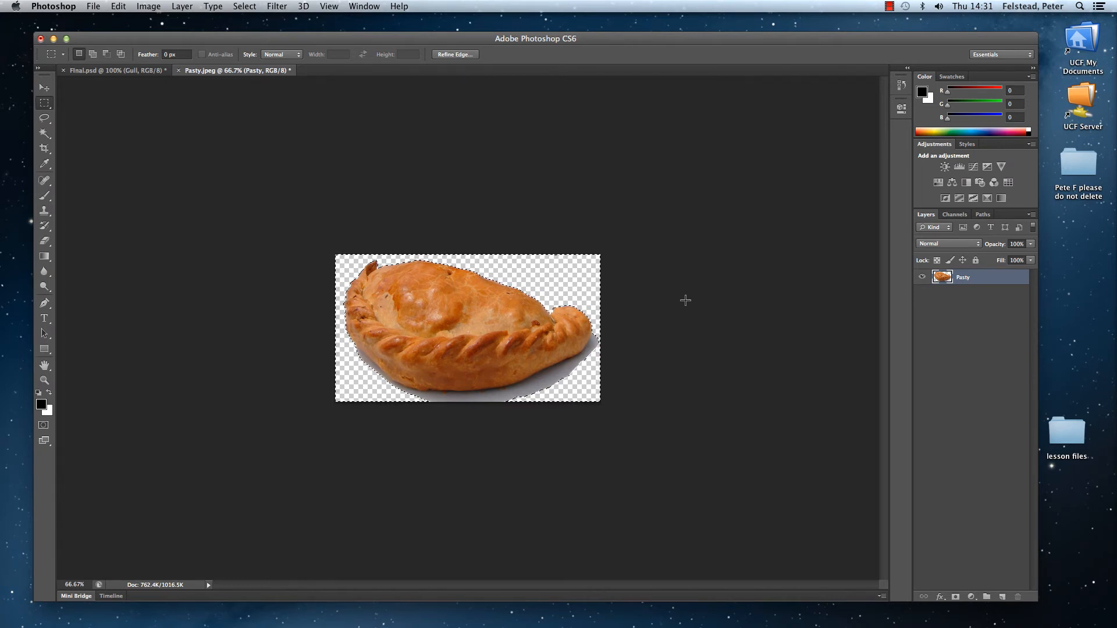
{"action": "key", "text": "super+d"}
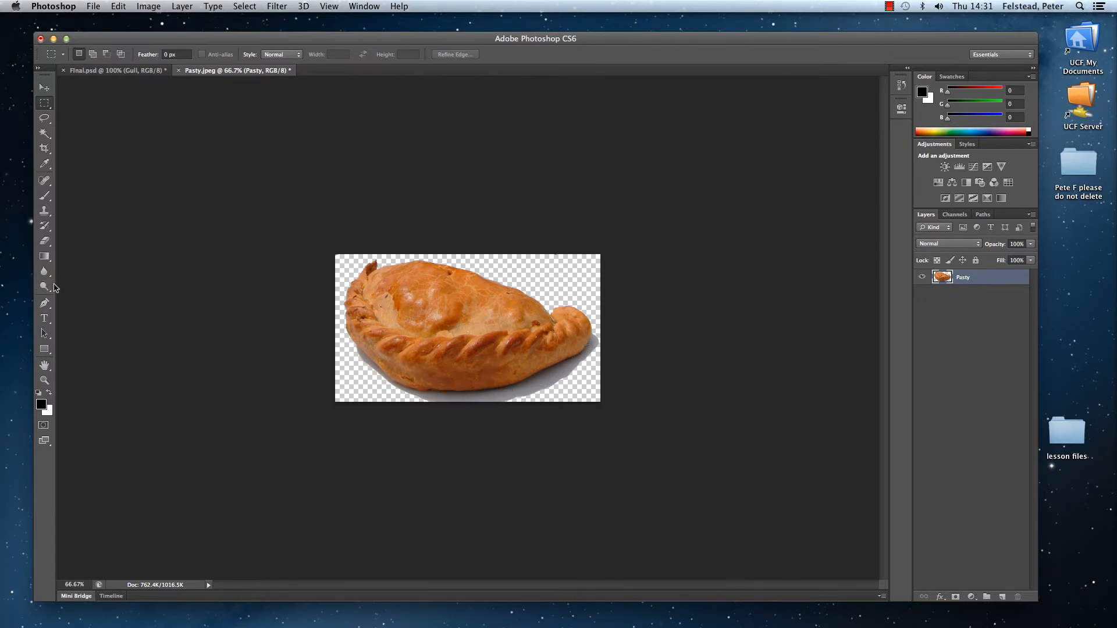
Step: Add a layer mask to the Pasty layer and choose the Brush tool for painting on it
{"action": "left_click", "coordinate": [44, 380]}
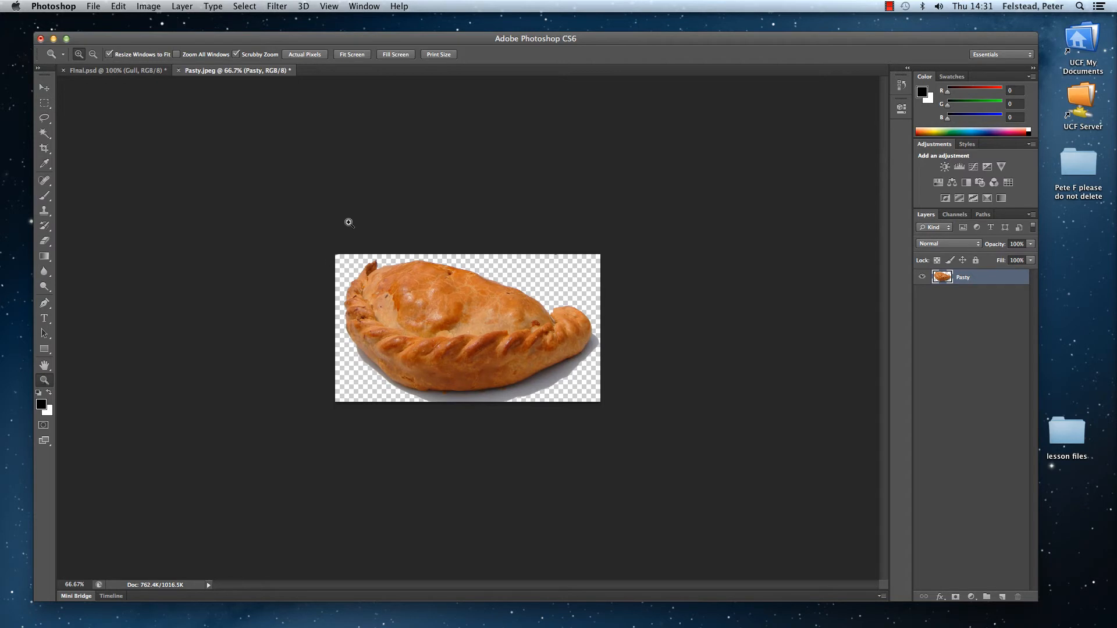
{"action": "left_click_drag", "start_coordinate": [349, 223], "coordinate": [356, 274]}
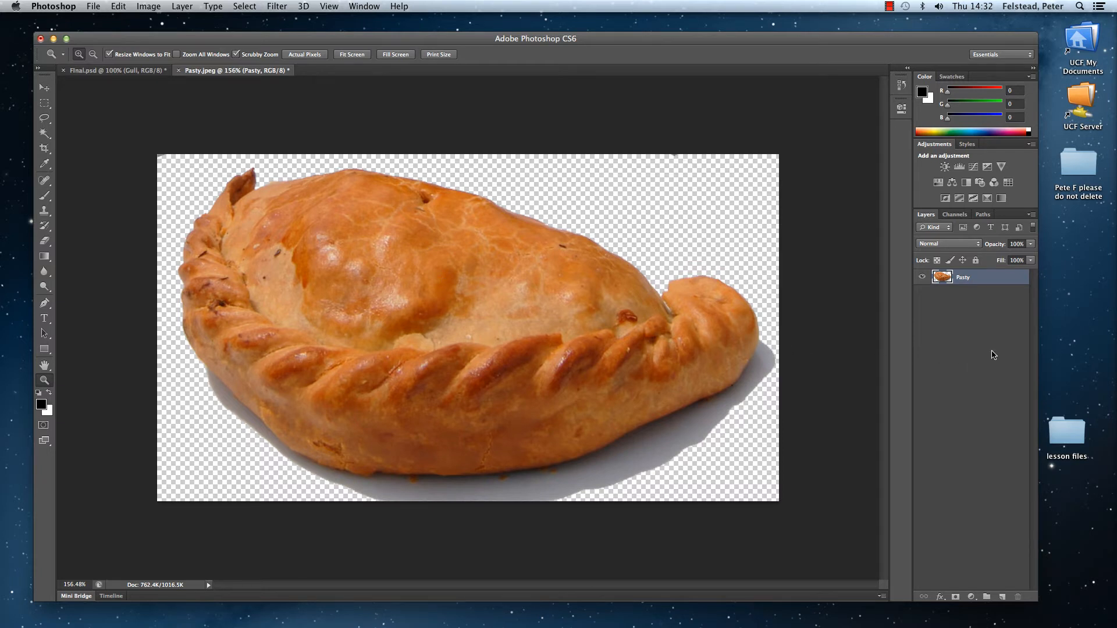
{"action": "left_click", "coordinate": [955, 599]}
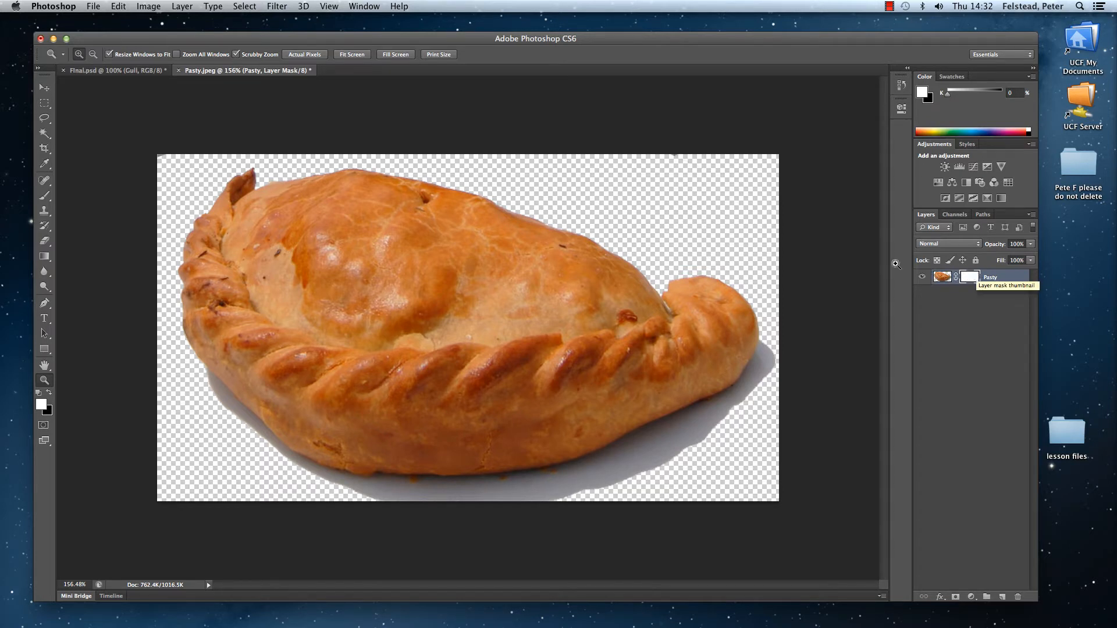
{"action": "left_click", "coordinate": [50, 197]}
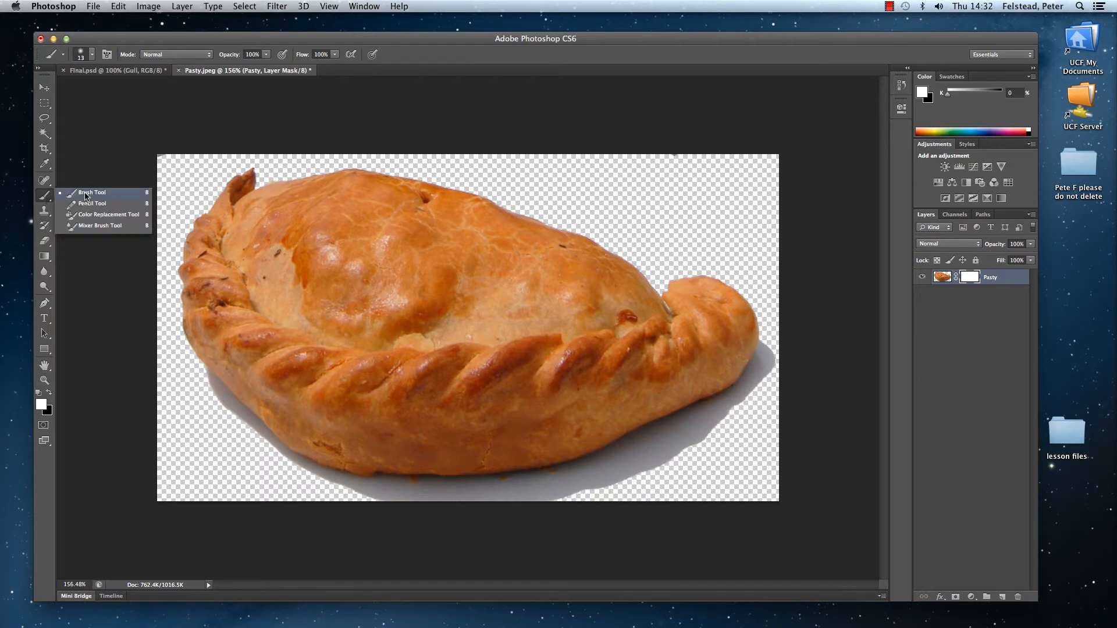
{"action": "left_click", "coordinate": [85, 193]}
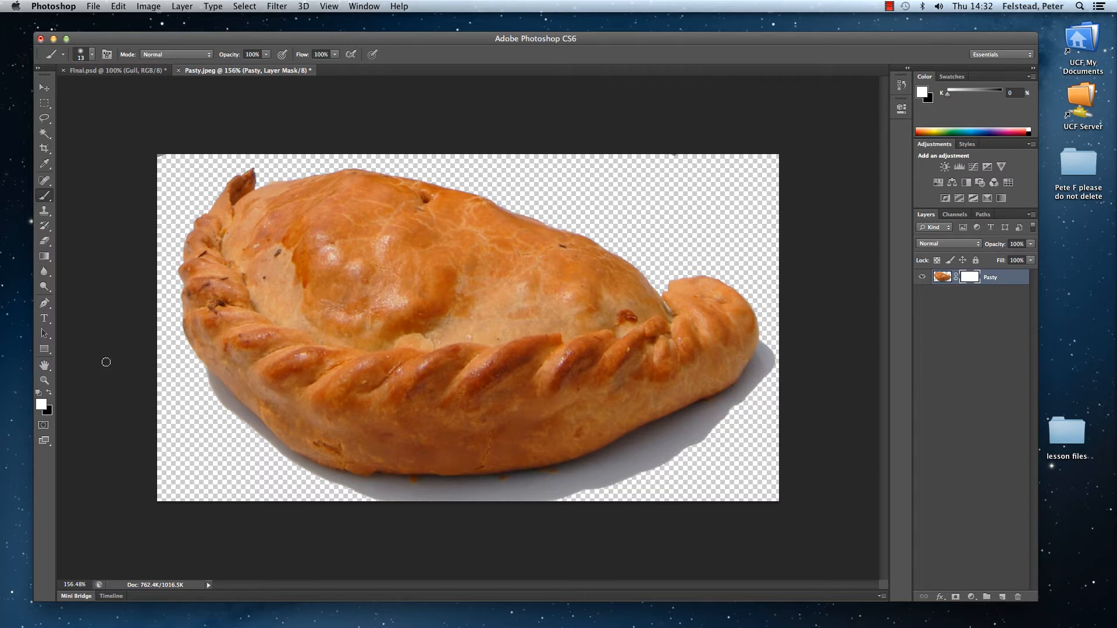
Step: Swap the foreground and background colours back and forth between white and black
{"action": "left_click", "coordinate": [50, 394]}
{"action": "left_click", "coordinate": [50, 394]}
{"action": "left_click", "coordinate": [50, 394]}
{"action": "left_click", "coordinate": [50, 394]}
{"action": "left_click", "coordinate": [50, 393]}
{"action": "left_click", "coordinate": [50, 393]}
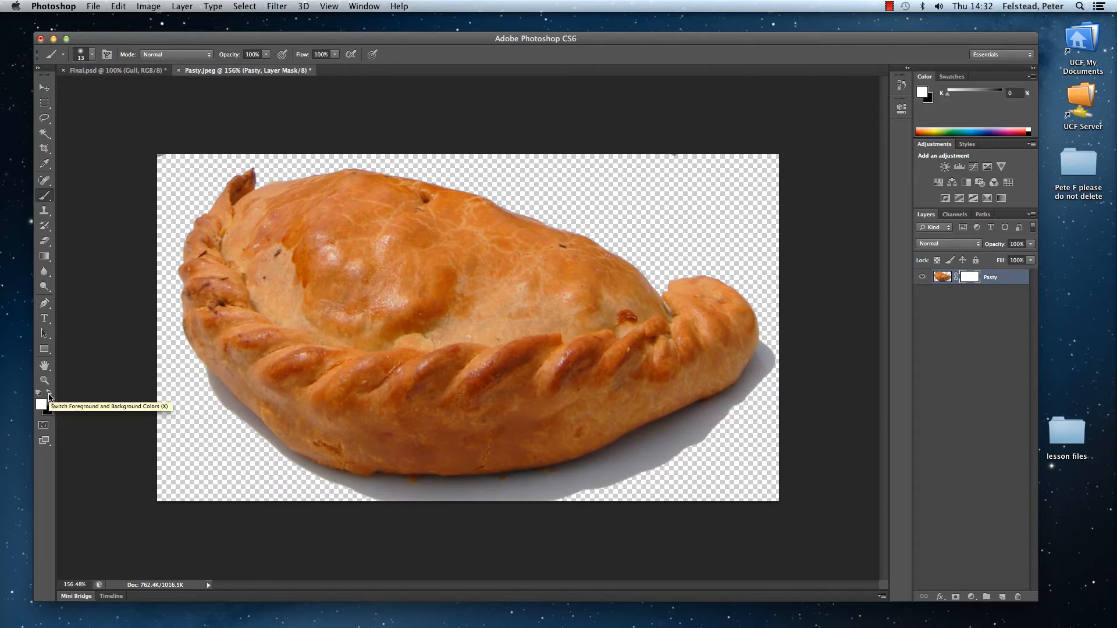
{"action": "left_click", "coordinate": [50, 393]}
{"action": "left_click", "coordinate": [50, 394]}
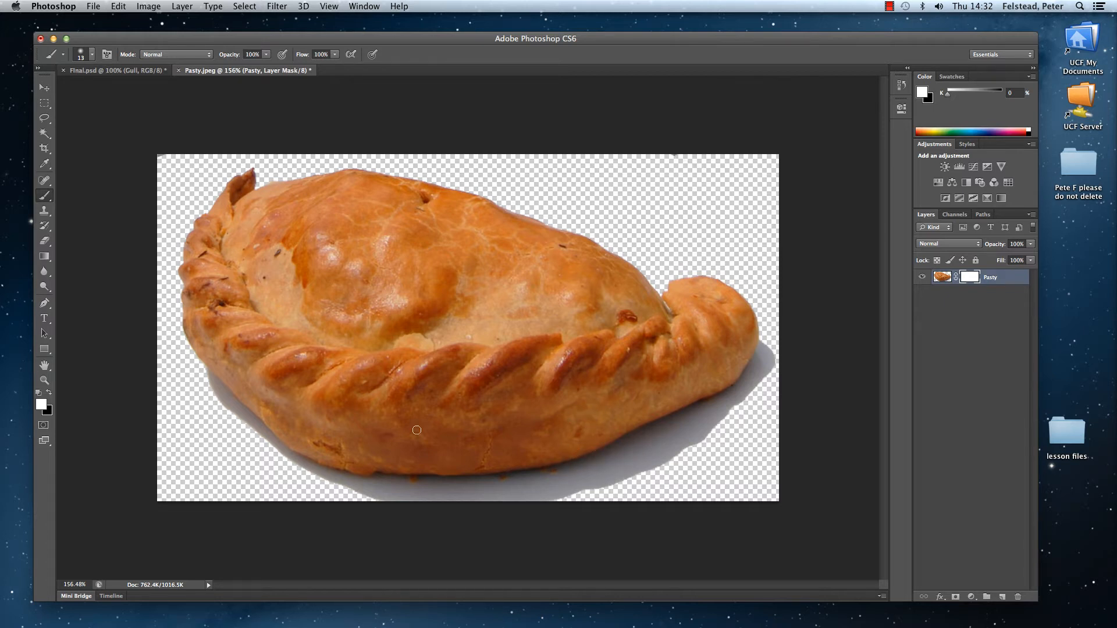
Step: Paint black on the mask over the shadow below the pasty's right half, and restore its erased lower edge with white
{"action": "left_click", "coordinate": [50, 393]}
{"action": "mouse_move", "coordinate": [626, 487]}
{"action": "left_mouse_down"}
{"action": "mouse_move", "coordinate": [633, 474]}
{"action": "mouse_move", "coordinate": [535, 501]}
{"action": "mouse_move", "coordinate": [660, 462]}
{"action": "mouse_move", "coordinate": [690, 439]}
{"action": "mouse_move", "coordinate": [613, 484]}
{"action": "left_mouse_up"}
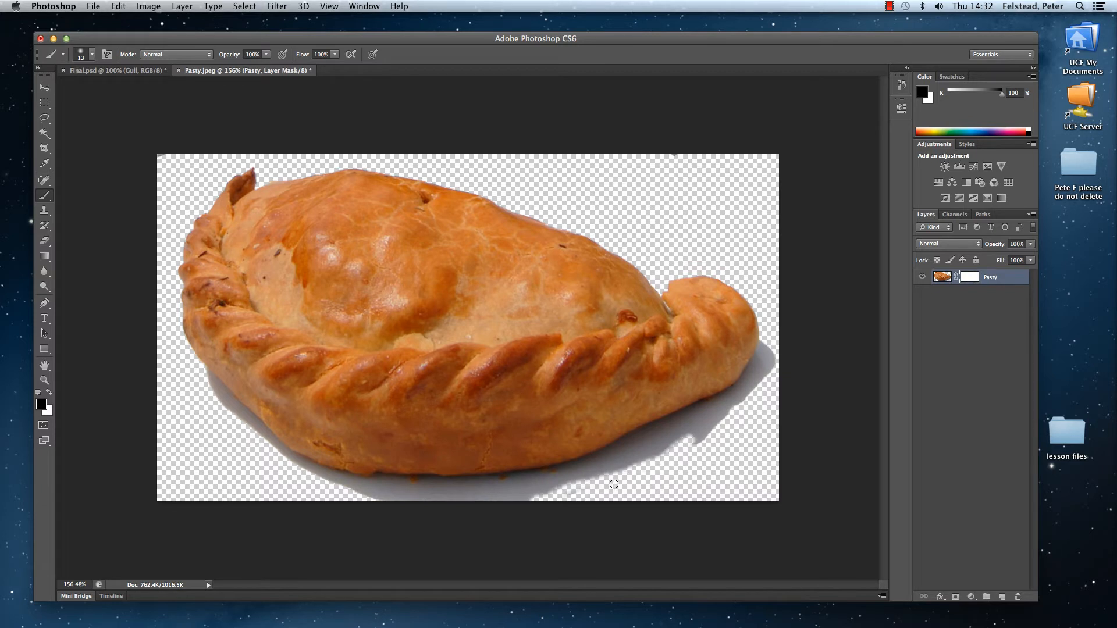
{"action": "mouse_move", "coordinate": [685, 454]}
{"action": "left_mouse_down"}
{"action": "mouse_move", "coordinate": [724, 417]}
{"action": "mouse_move", "coordinate": [569, 488]}
{"action": "mouse_move", "coordinate": [654, 448]}
{"action": "mouse_move", "coordinate": [529, 489]}
{"action": "mouse_move", "coordinate": [583, 462]}
{"action": "mouse_move", "coordinate": [521, 460]}
{"action": "mouse_move", "coordinate": [544, 460]}
{"action": "mouse_move", "coordinate": [537, 465]}
{"action": "left_mouse_up"}
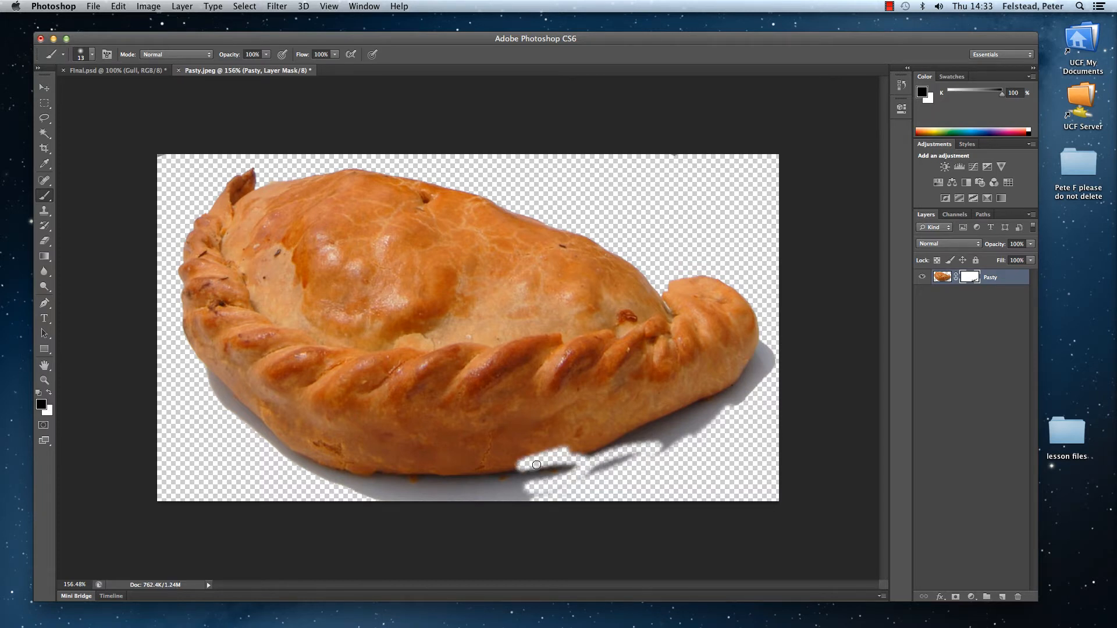
{"action": "left_click", "coordinate": [50, 395]}
{"action": "mouse_move", "coordinate": [509, 466]}
{"action": "left_mouse_down"}
{"action": "mouse_move", "coordinate": [577, 445]}
{"action": "mouse_move", "coordinate": [506, 477]}
{"action": "mouse_move", "coordinate": [557, 448]}
{"action": "mouse_move", "coordinate": [554, 462]}
{"action": "mouse_move", "coordinate": [568, 457]}
{"action": "mouse_move", "coordinate": [534, 471]}
{"action": "mouse_move", "coordinate": [587, 453]}
{"action": "mouse_move", "coordinate": [560, 468]}
{"action": "left_mouse_up"}
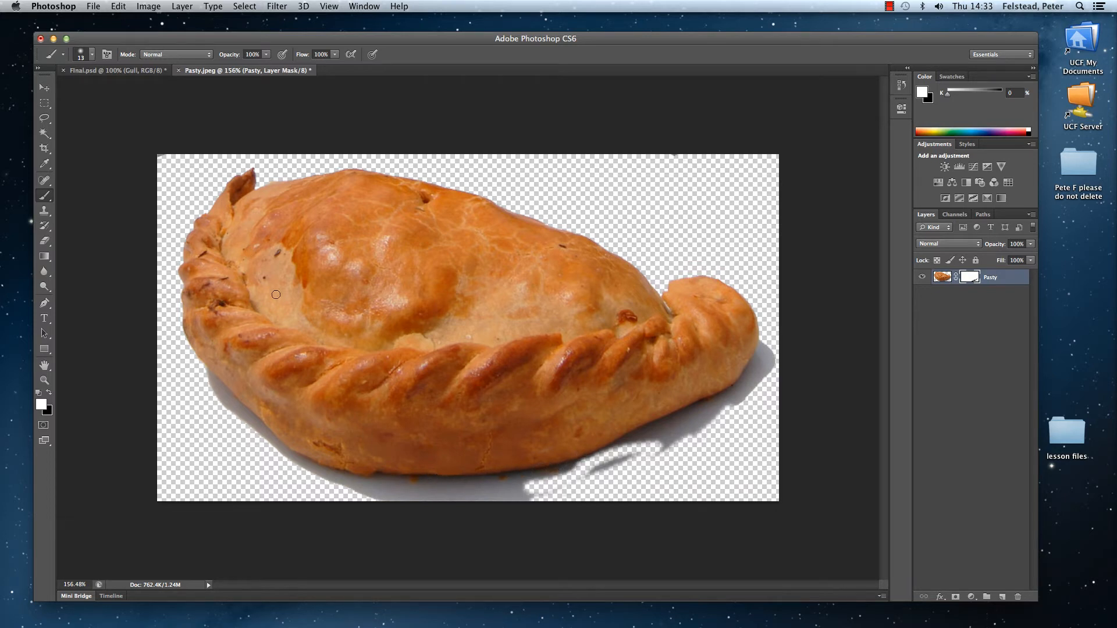
Step: Paint black on the Pasty layer mask over the outer shadow along the pasty's lower-left edge and the leftover smear below its right half
{"action": "left_click", "coordinate": [49, 394]}
{"action": "left_click_drag", "start_coordinate": [198, 378], "coordinate": [247, 425]}
{"action": "mouse_move", "coordinate": [330, 496]}
{"action": "left_mouse_down"}
{"action": "mouse_move", "coordinate": [542, 491]}
{"action": "mouse_move", "coordinate": [519, 497]}
{"action": "left_mouse_up"}
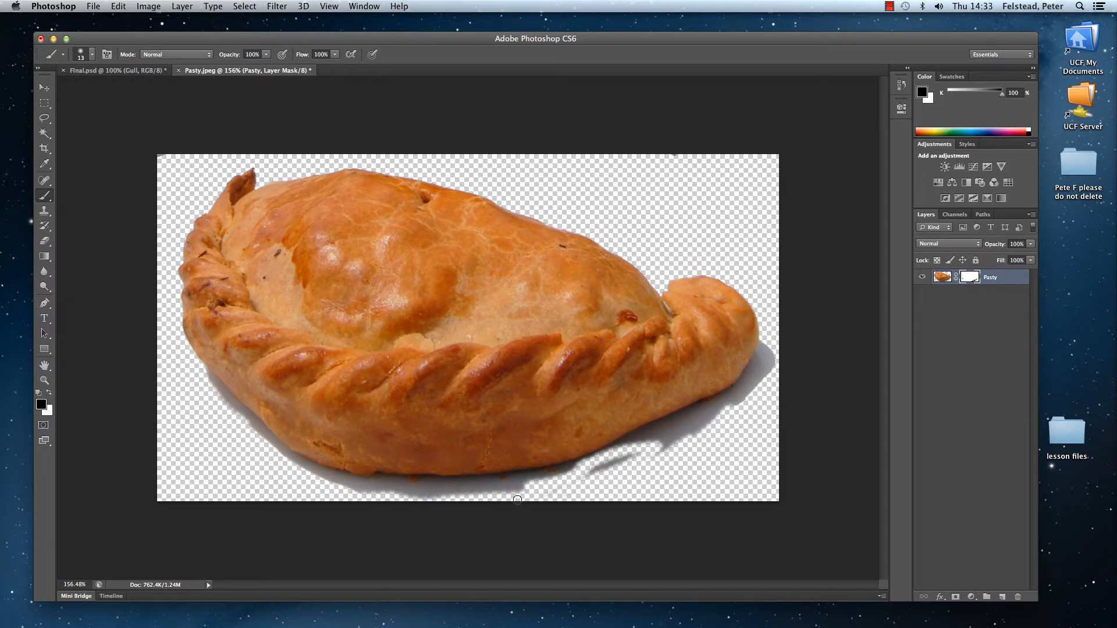
{"action": "mouse_move", "coordinate": [627, 456]}
{"action": "left_mouse_down"}
{"action": "mouse_move", "coordinate": [585, 473]}
{"action": "mouse_move", "coordinate": [654, 457]}
{"action": "left_mouse_up"}
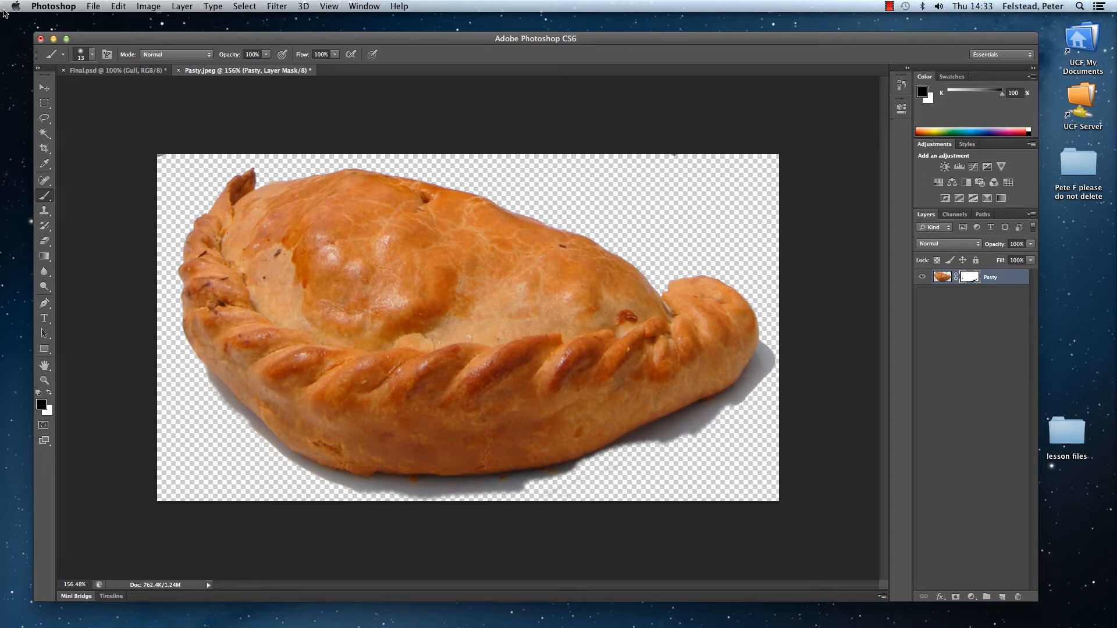
Step: Enlarge the soft brush to 45 px and mask out the remaining shadow along the pasty's whole lower edge
{"action": "left_click", "coordinate": [92, 54]}
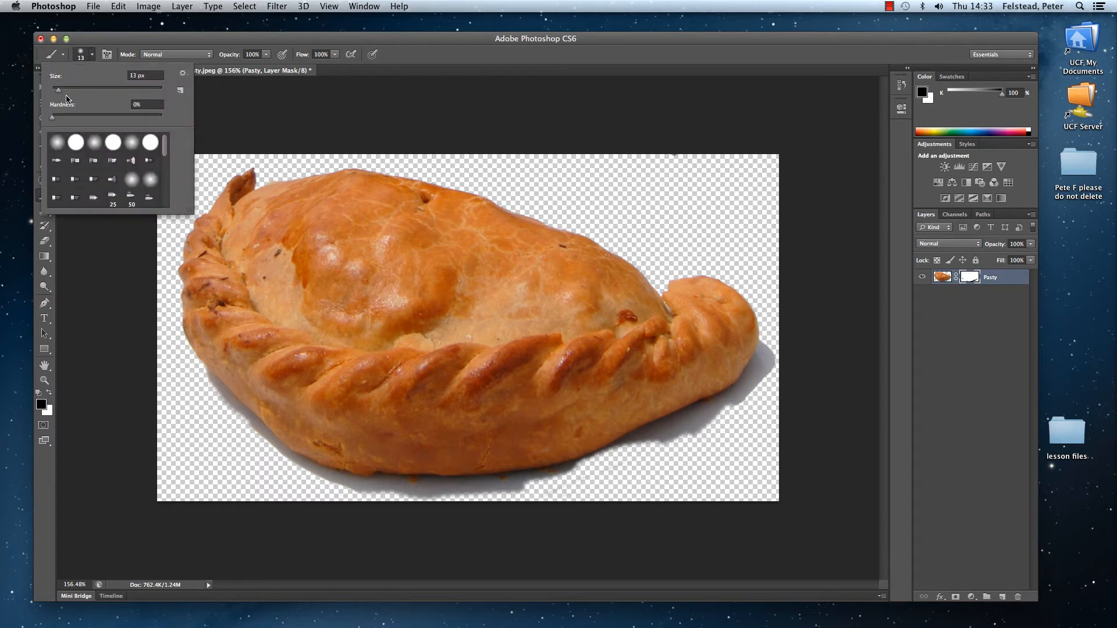
{"action": "left_click_drag", "start_coordinate": [60, 92], "coordinate": [77, 91]}
{"action": "left_click", "coordinate": [666, 457]}
{"action": "mouse_move", "coordinate": [670, 452]}
{"action": "left_mouse_down"}
{"action": "mouse_move", "coordinate": [759, 401]}
{"action": "mouse_move", "coordinate": [790, 343]}
{"action": "mouse_move", "coordinate": [728, 423]}
{"action": "mouse_move", "coordinate": [618, 472]}
{"action": "mouse_move", "coordinate": [687, 444]}
{"action": "left_mouse_up"}
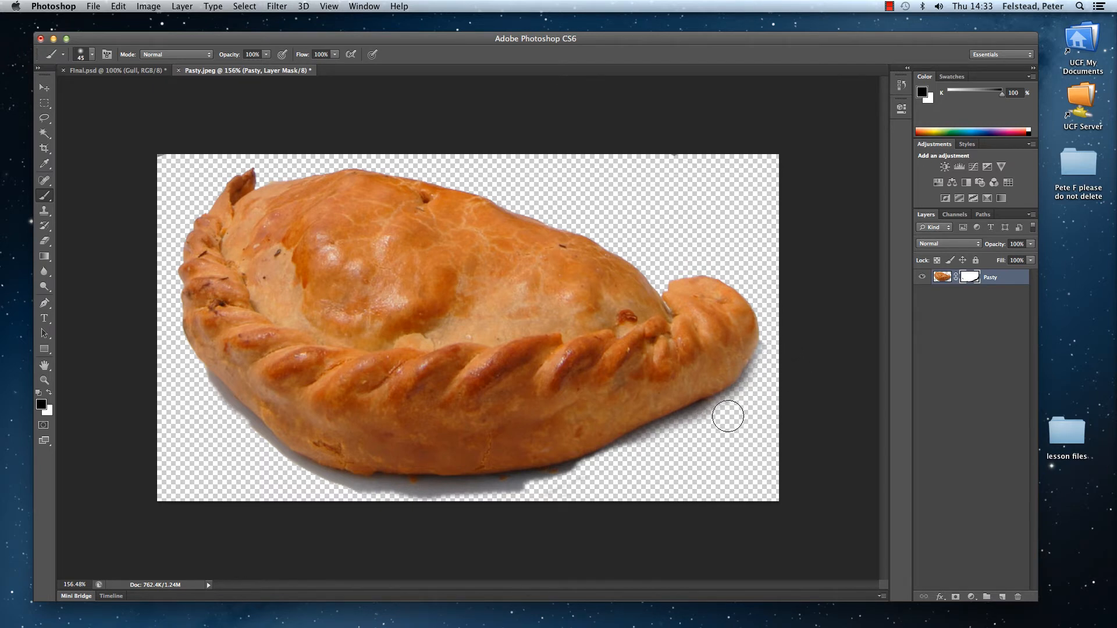
{"action": "mouse_move", "coordinate": [704, 428]}
{"action": "left_mouse_down"}
{"action": "mouse_move", "coordinate": [579, 494]}
{"action": "mouse_move", "coordinate": [532, 505]}
{"action": "left_mouse_up"}
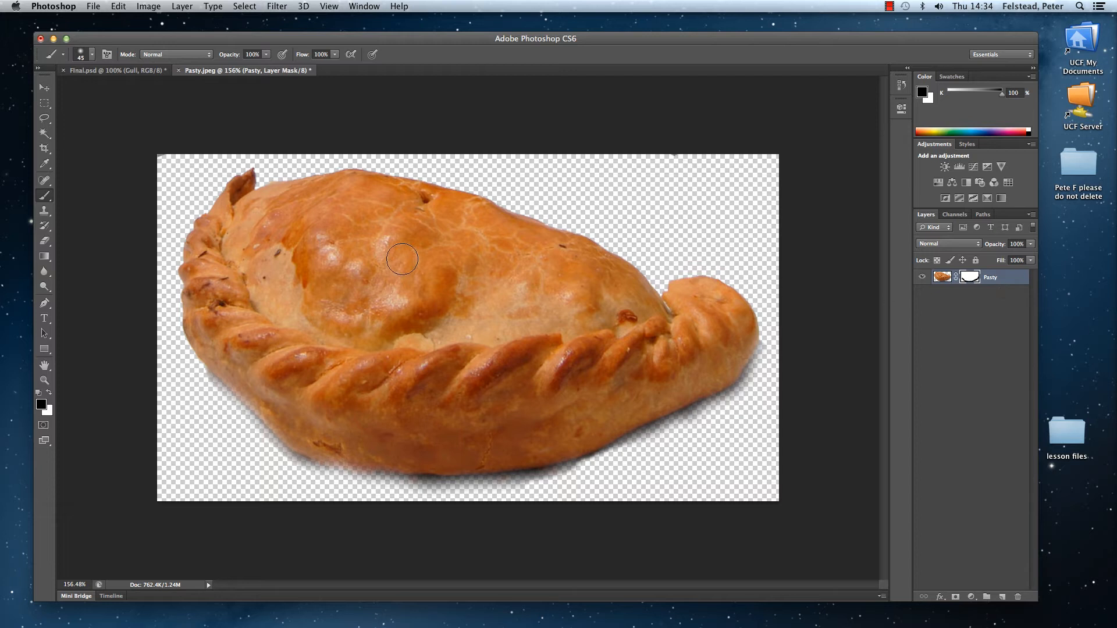
Step: Save the pasty cut-out with its layers in Photoshop format as Pasty.psd in the lesson files folder
{"action": "left_click", "coordinate": [92, 7]}
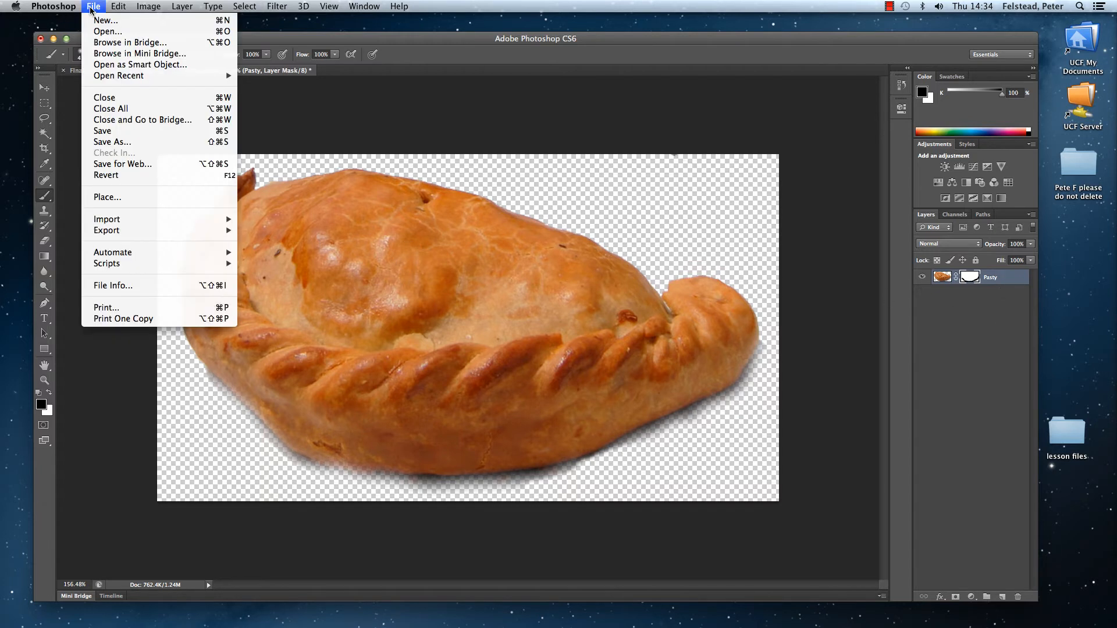
{"action": "left_click", "coordinate": [129, 134]}
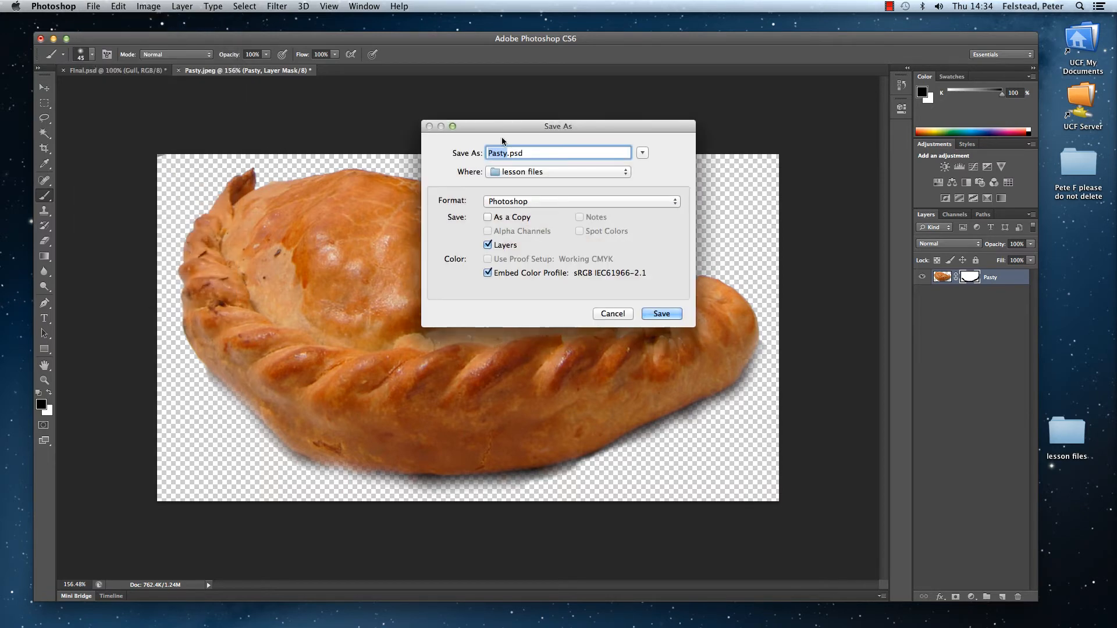
{"action": "left_click", "coordinate": [673, 314]}
{"action": "left_click", "coordinate": [690, 287]}
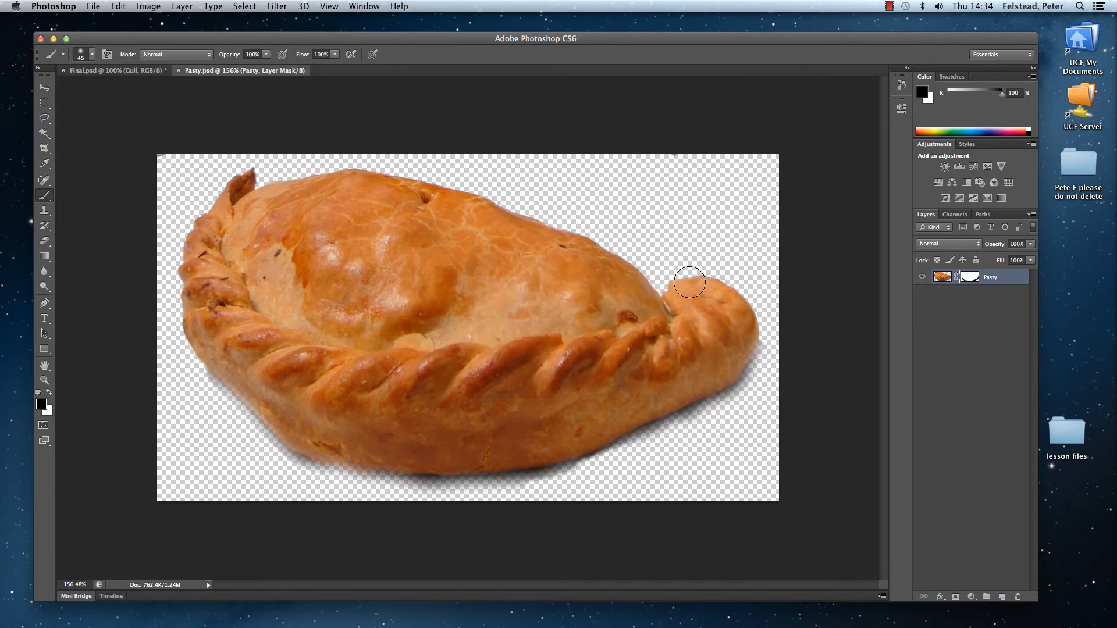
Step: Float the Pasty.psd window, copy the pasty into Final.psd with the Move tool, and place it in the image's lower-right corner
{"action": "left_click_drag", "start_coordinate": [252, 76], "coordinate": [471, 177]}
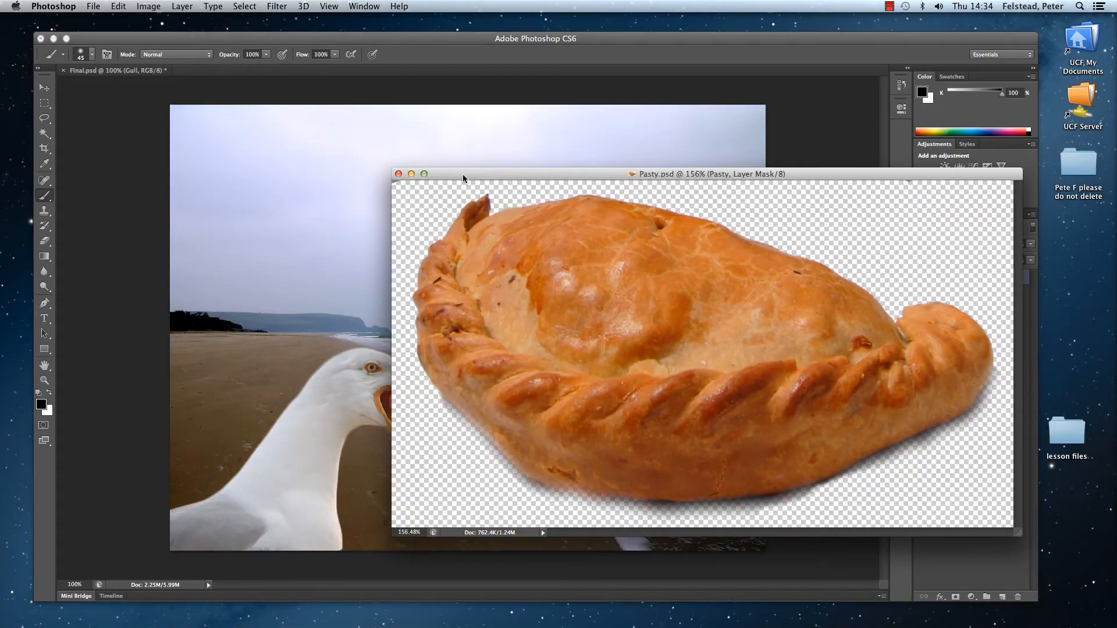
{"action": "left_click", "coordinate": [44, 89]}
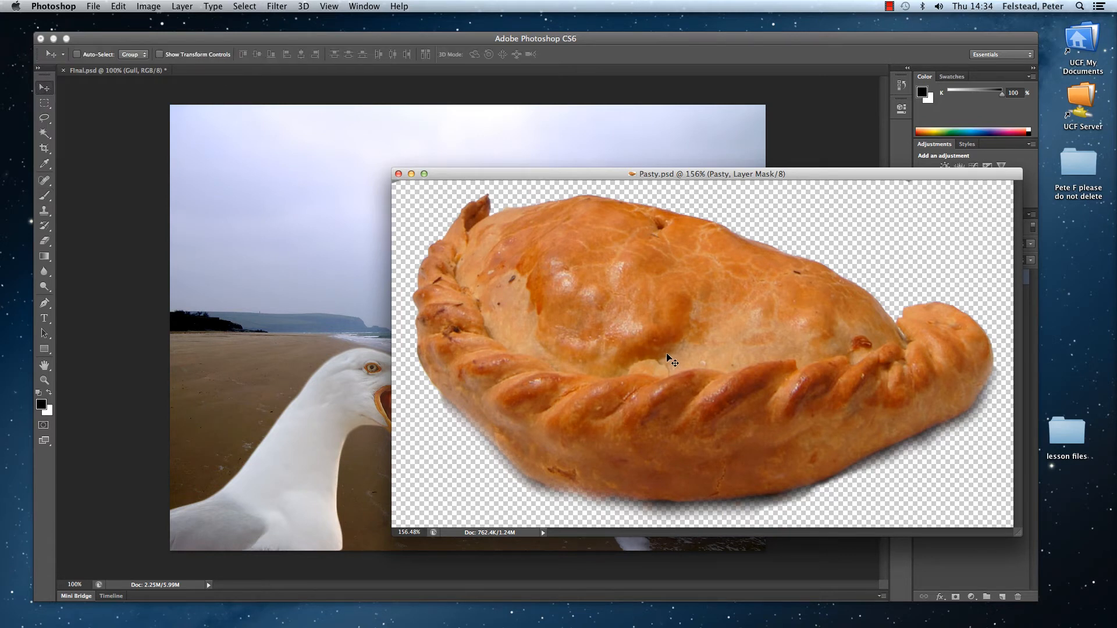
{"action": "left_click_drag", "start_coordinate": [667, 355], "coordinate": [326, 315]}
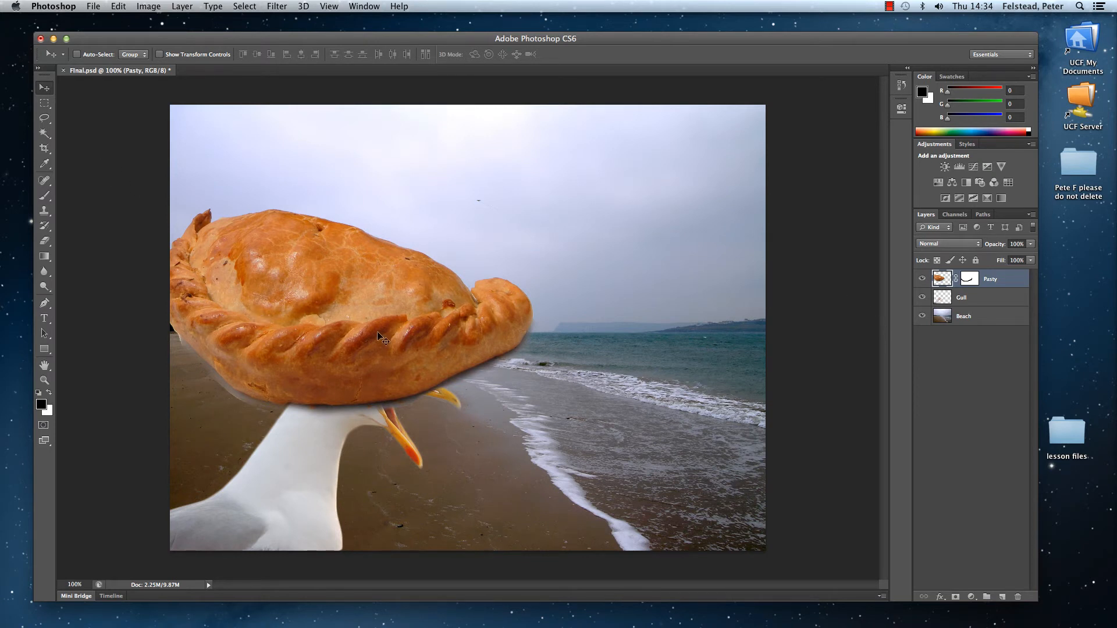
{"action": "left_click_drag", "start_coordinate": [388, 335], "coordinate": [634, 516]}
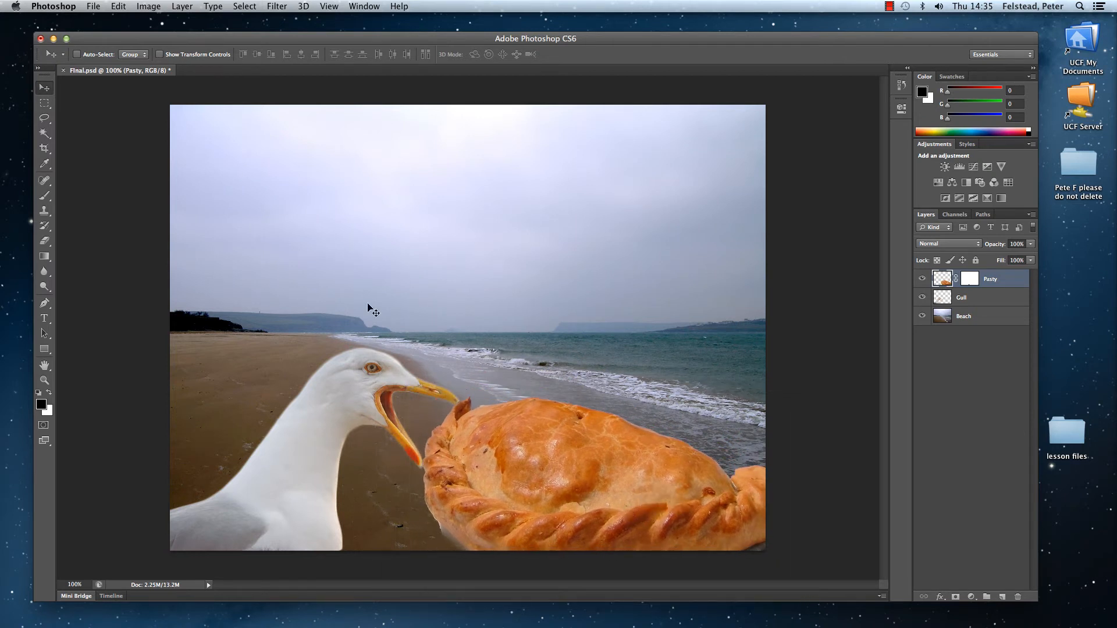
Step: Scale the Pasty layer proportionally to about 62% and move it below the gull's open beak
{"action": "left_click", "coordinate": [118, 7]}
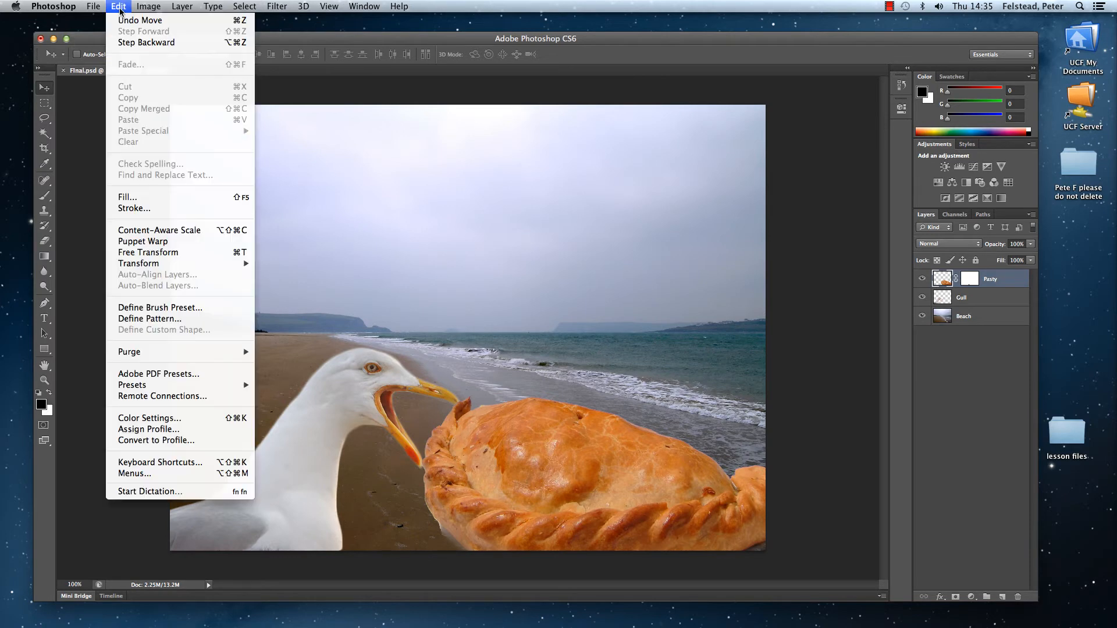
{"action": "mouse_move", "coordinate": [155, 266]}
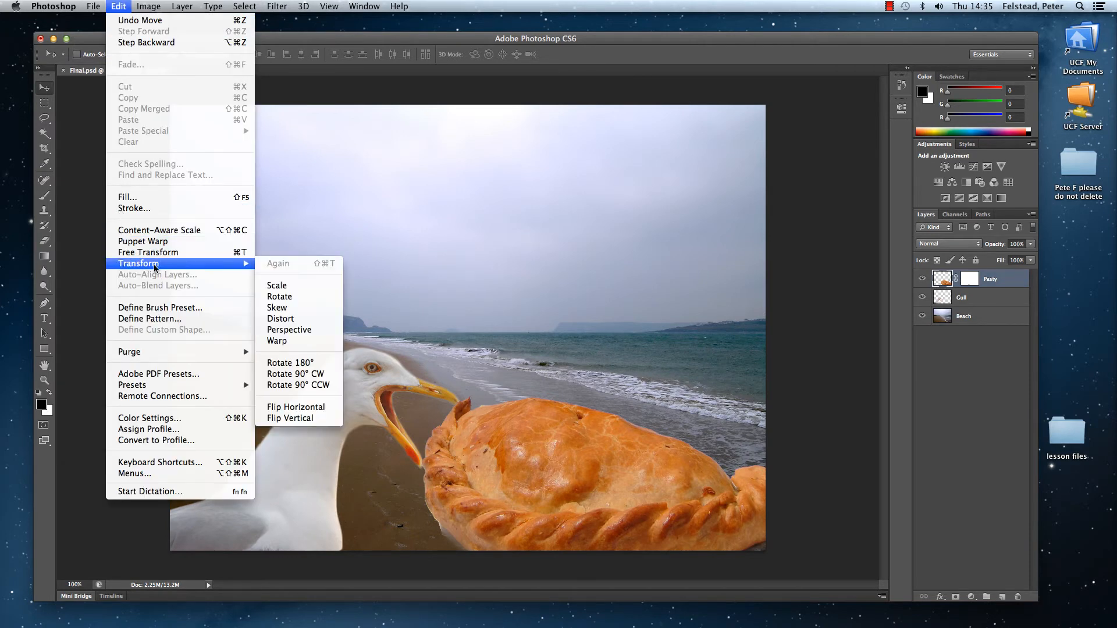
{"action": "left_click", "coordinate": [277, 289]}
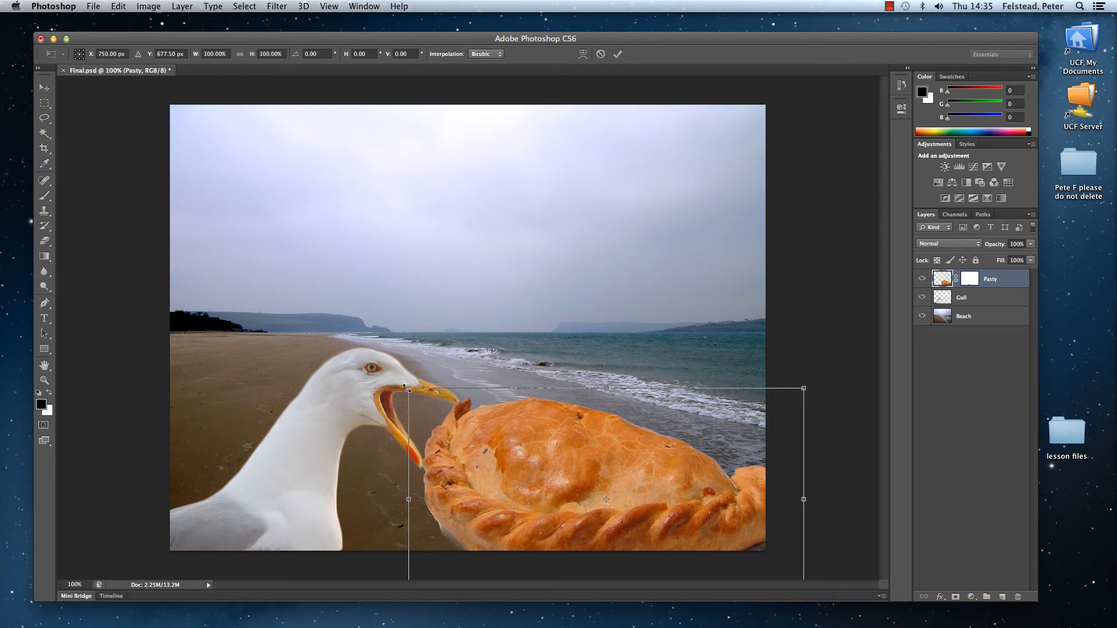
{"action": "left_click_drag", "start_coordinate": [407, 389], "coordinate": [552, 478]}
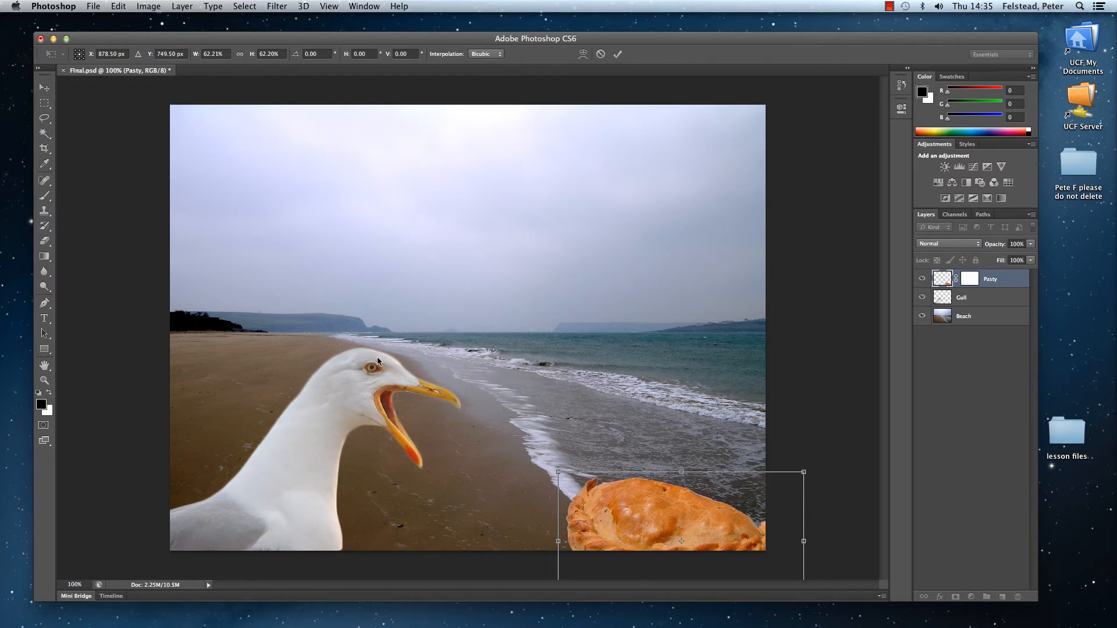
{"action": "left_click_drag", "start_coordinate": [716, 526], "coordinate": [543, 488]}
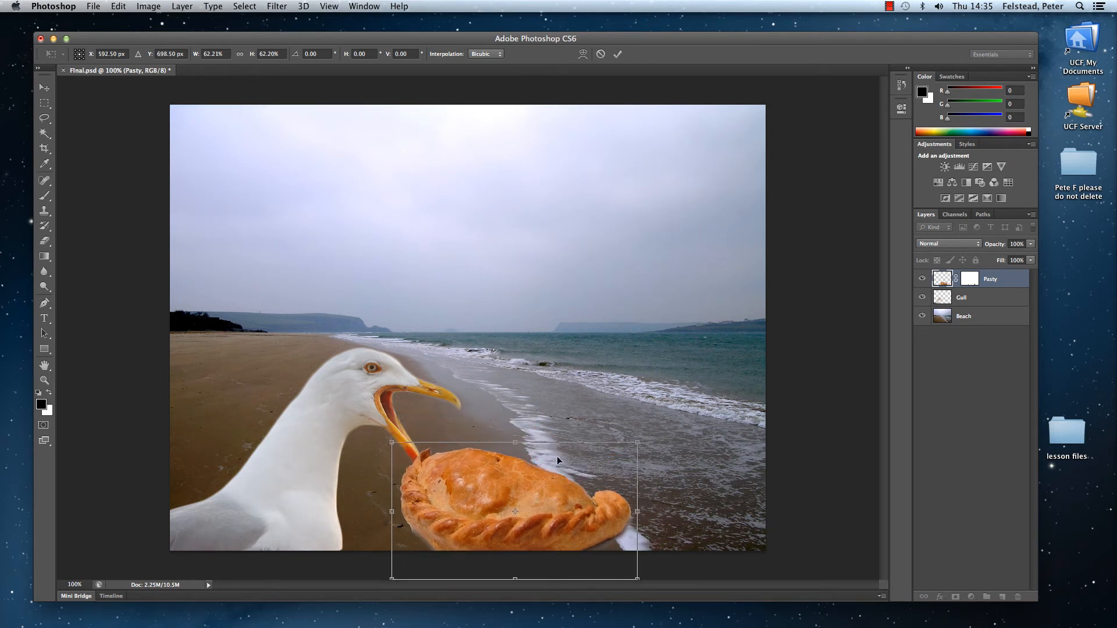
Step: Rotate the pasty to about -39° and fit it under the gull's lower beak, apply the transform, and save Final.psd
{"action": "left_click", "coordinate": [116, 7]}
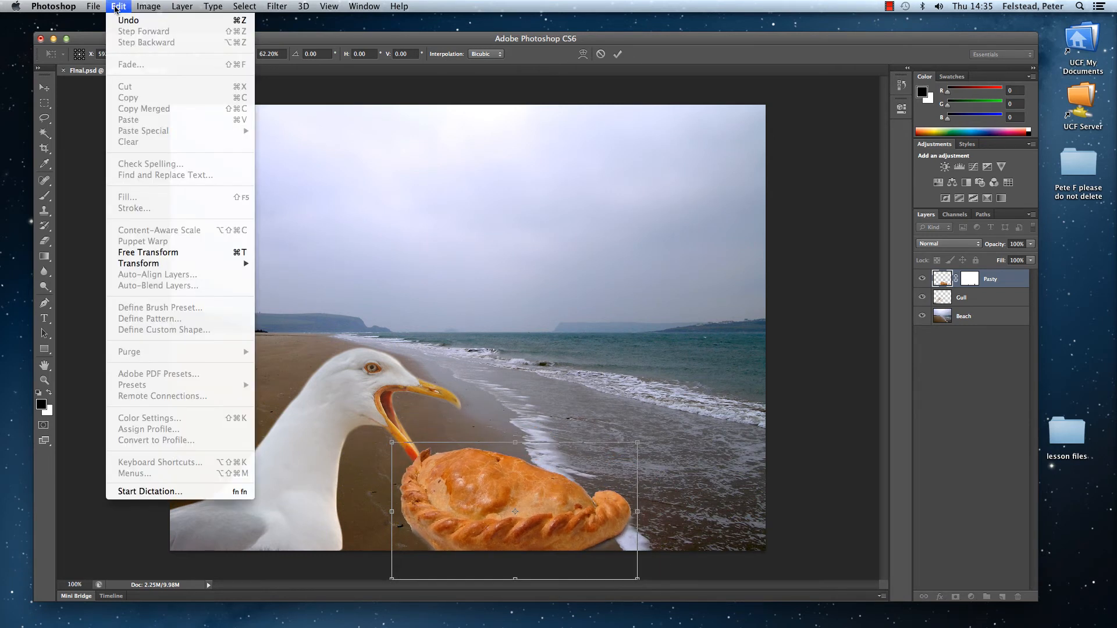
{"action": "mouse_move", "coordinate": [185, 266]}
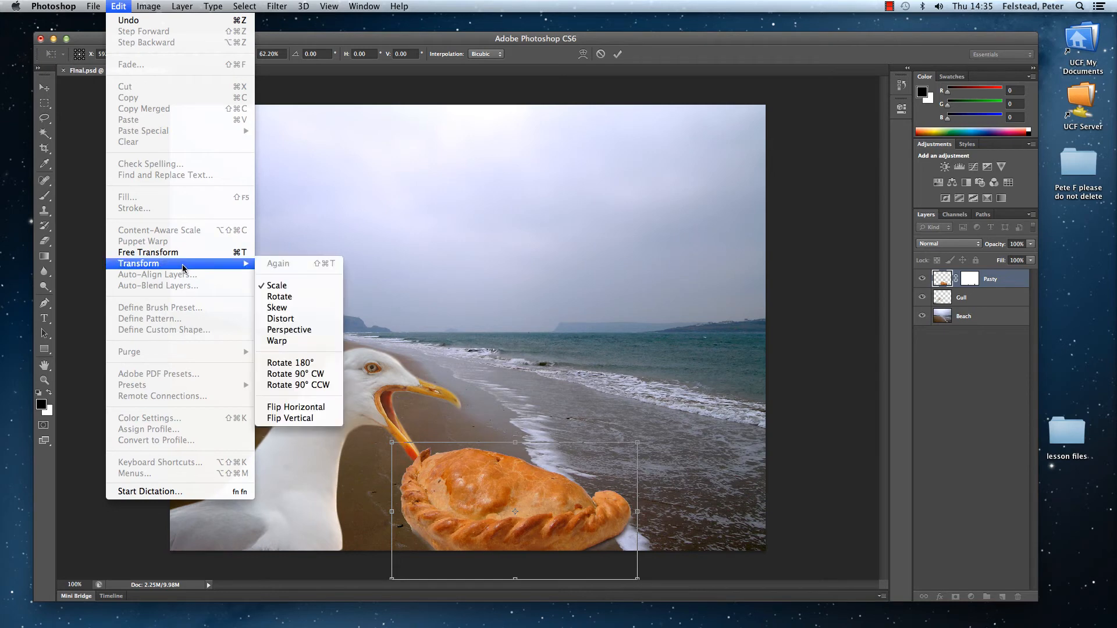
{"action": "left_click", "coordinate": [277, 303]}
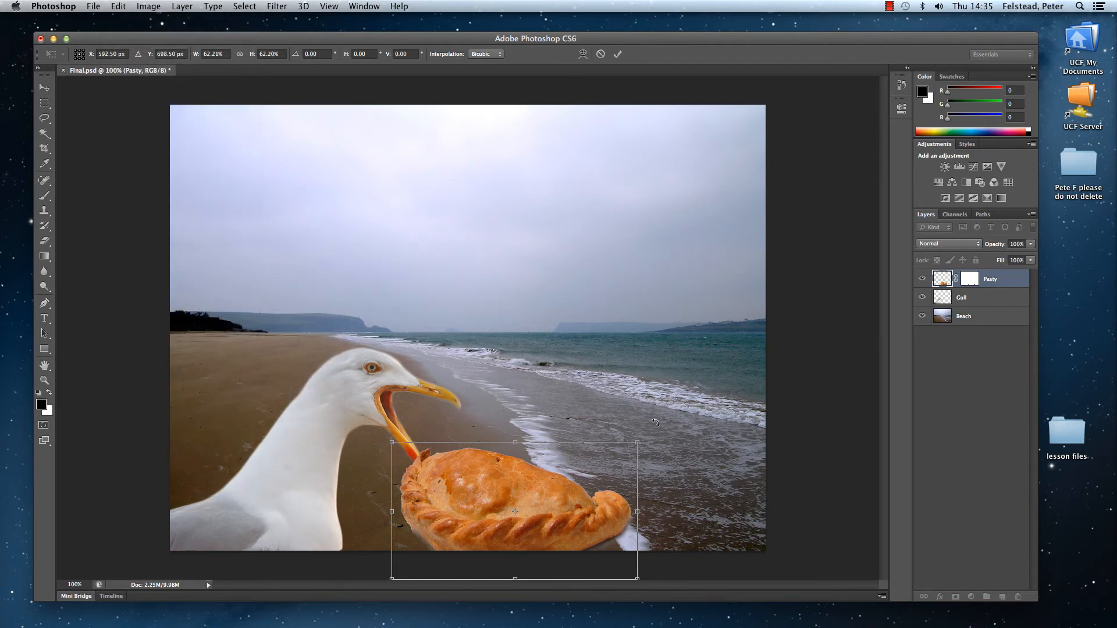
{"action": "left_click_drag", "start_coordinate": [656, 422], "coordinate": [647, 408]}
{"action": "left_click_drag", "start_coordinate": [593, 377], "coordinate": [565, 371]}
{"action": "left_click_drag", "start_coordinate": [551, 496], "coordinate": [509, 464]}
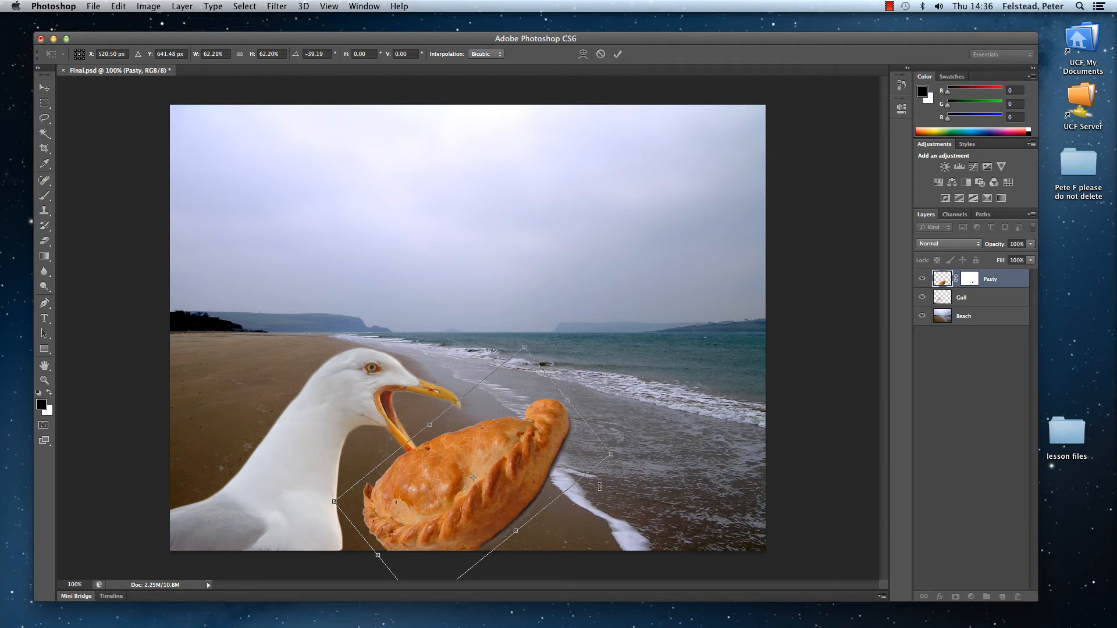
{"action": "left_click", "coordinate": [617, 53]}
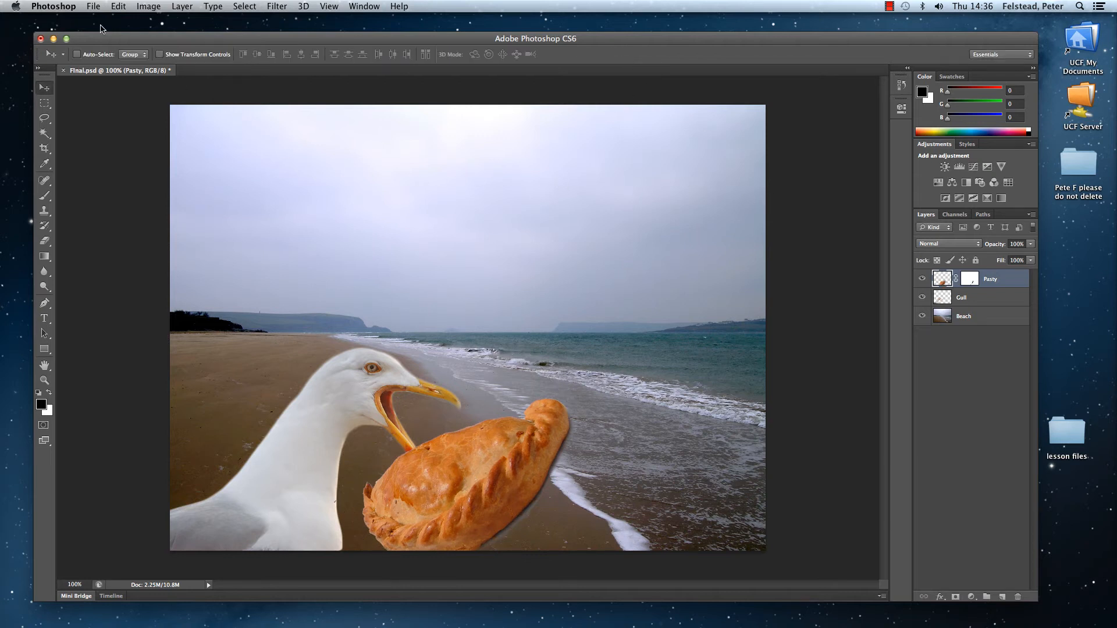
{"action": "left_click", "coordinate": [93, 7]}
{"action": "left_click", "coordinate": [118, 135]}
Step: Open cartoon-thought-bubble-hi.png from the lesson files folder and copy the bubble into Final.psd as a layer above Pasty
{"action": "left_click", "coordinate": [92, 7]}
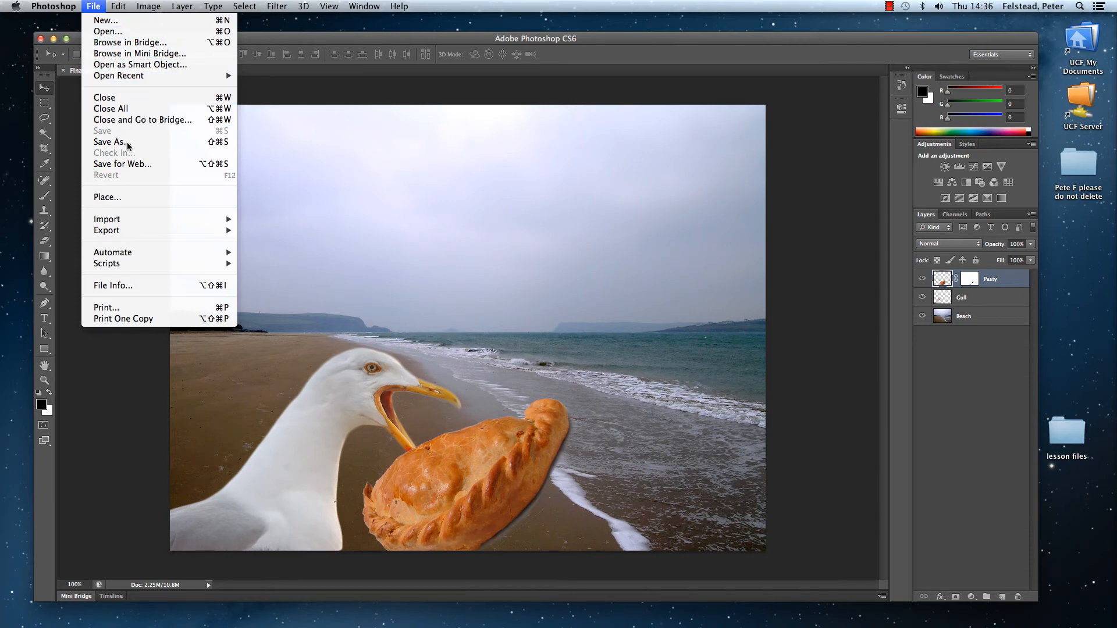
{"action": "mouse_move", "coordinate": [174, 221]}
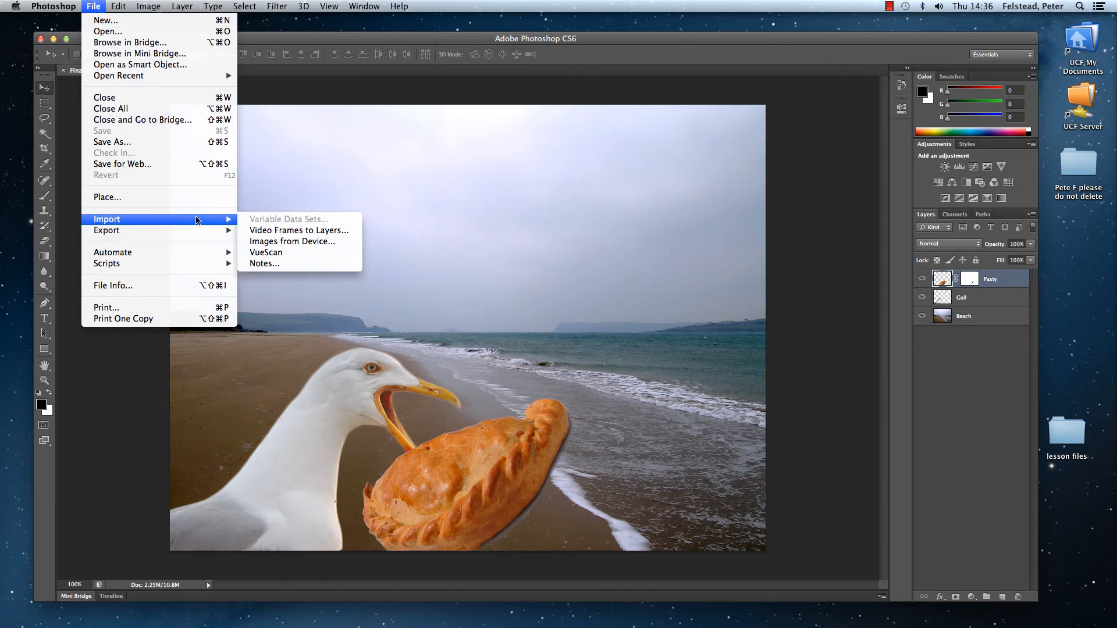
{"action": "left_click", "coordinate": [110, 32]}
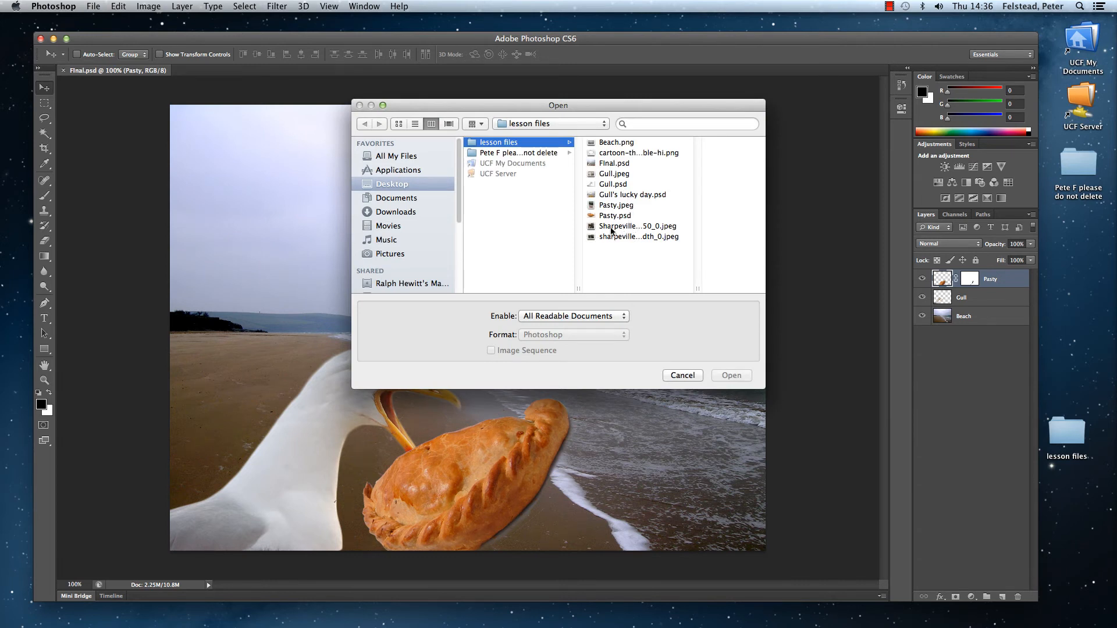
{"action": "left_click", "coordinate": [619, 153]}
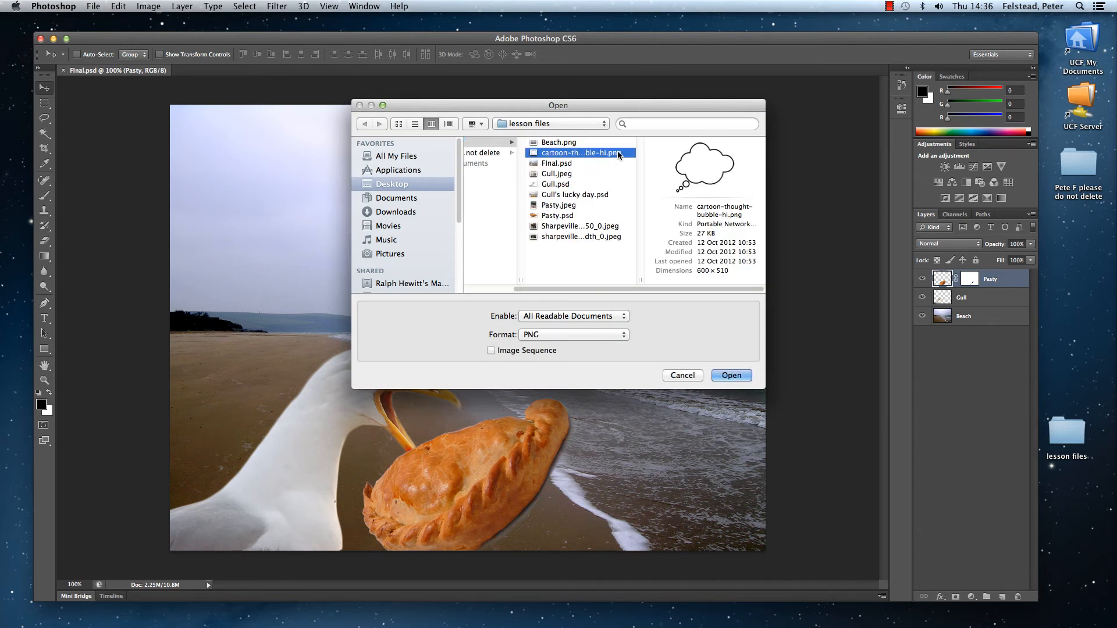
{"action": "left_click", "coordinate": [724, 376]}
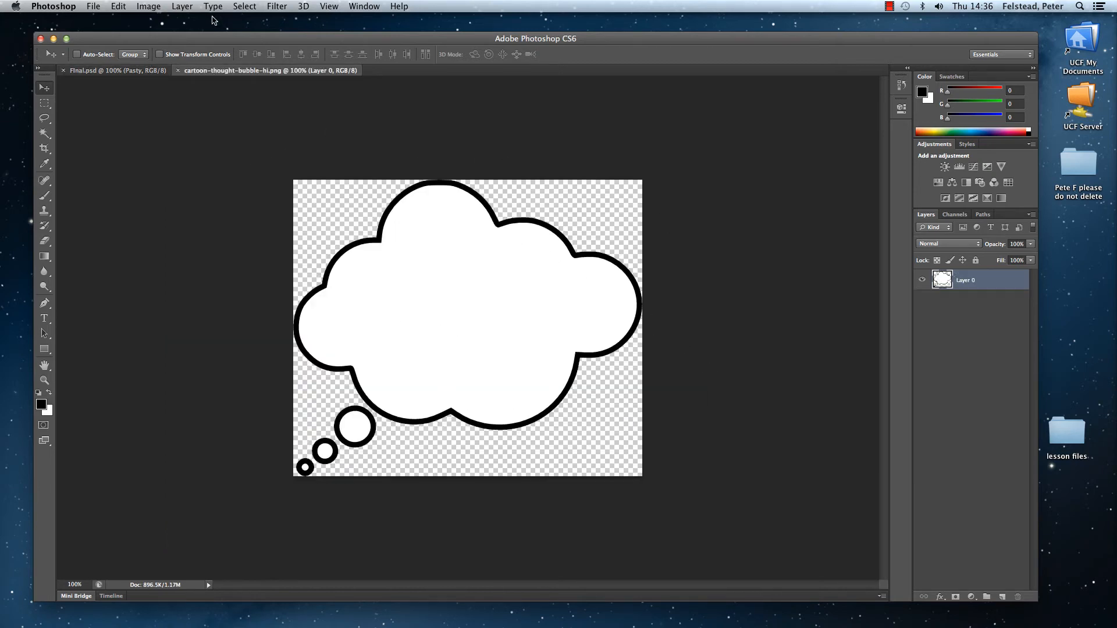
{"action": "left_click_drag", "start_coordinate": [256, 72], "coordinate": [445, 209]}
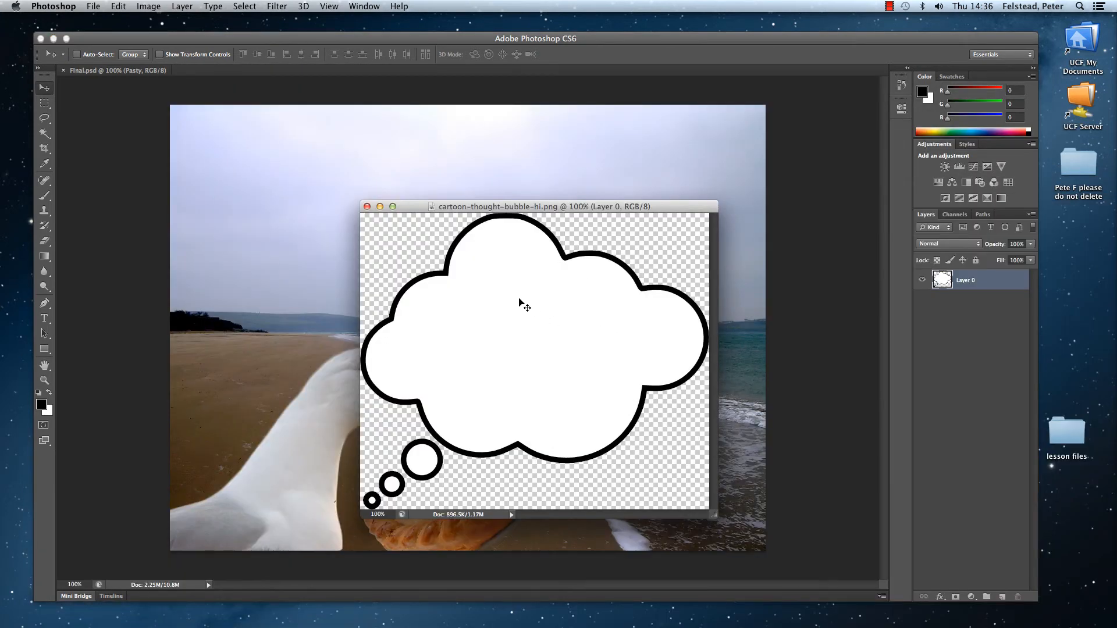
{"action": "left_click_drag", "start_coordinate": [518, 305], "coordinate": [305, 254]}
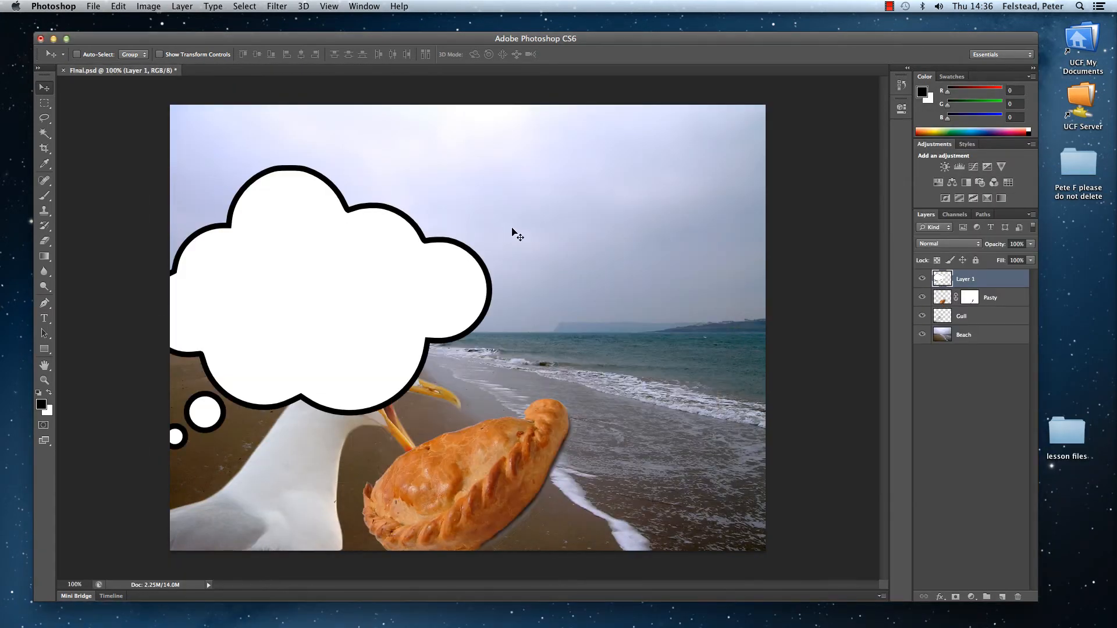
Step: Scale the thought bubble proportionally to about 61%, position it with its smallest circle at the top of the gull's head, and apply the transform
{"action": "left_click", "coordinate": [118, 6]}
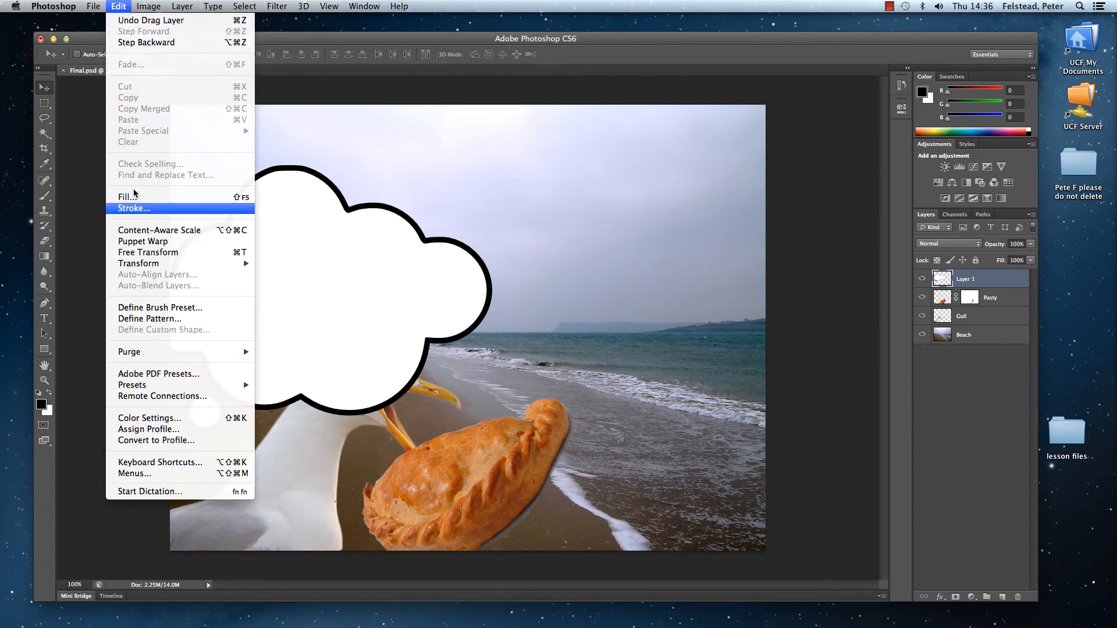
{"action": "mouse_move", "coordinate": [244, 263]}
{"action": "left_click", "coordinate": [285, 285]}
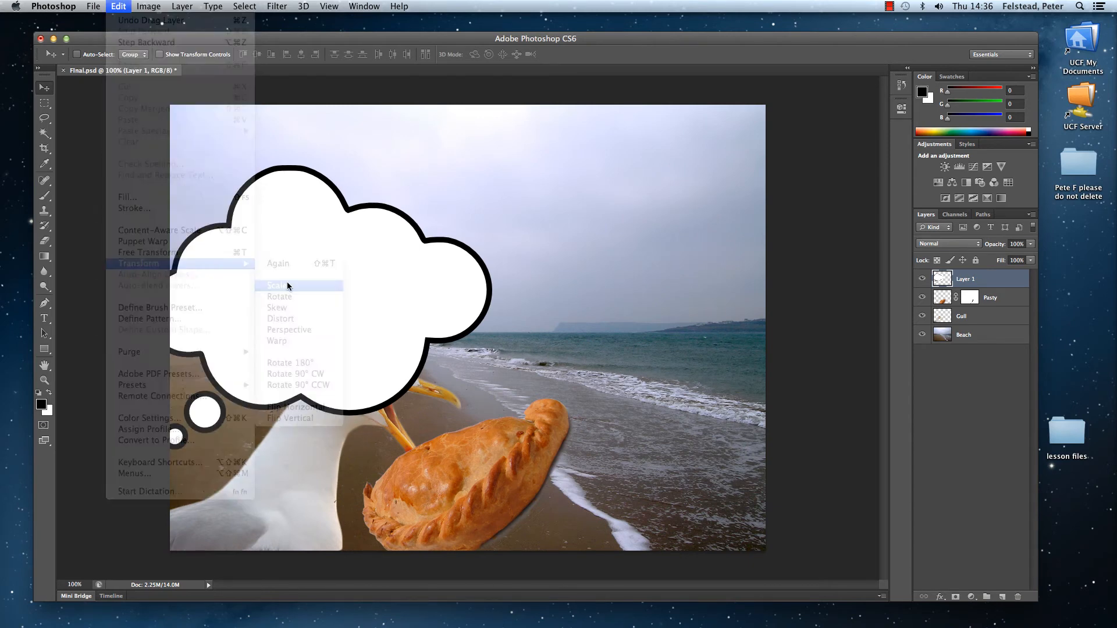
{"action": "left_click_drag", "start_coordinate": [492, 166], "coordinate": [355, 285]}
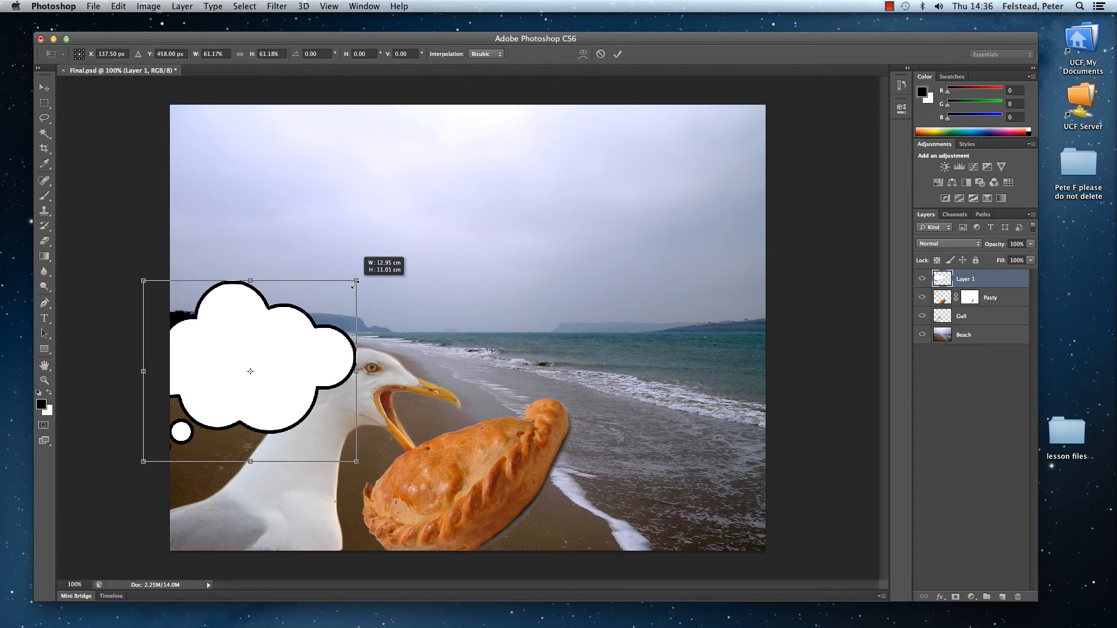
{"action": "left_click_drag", "start_coordinate": [354, 285], "coordinate": [354, 284]}
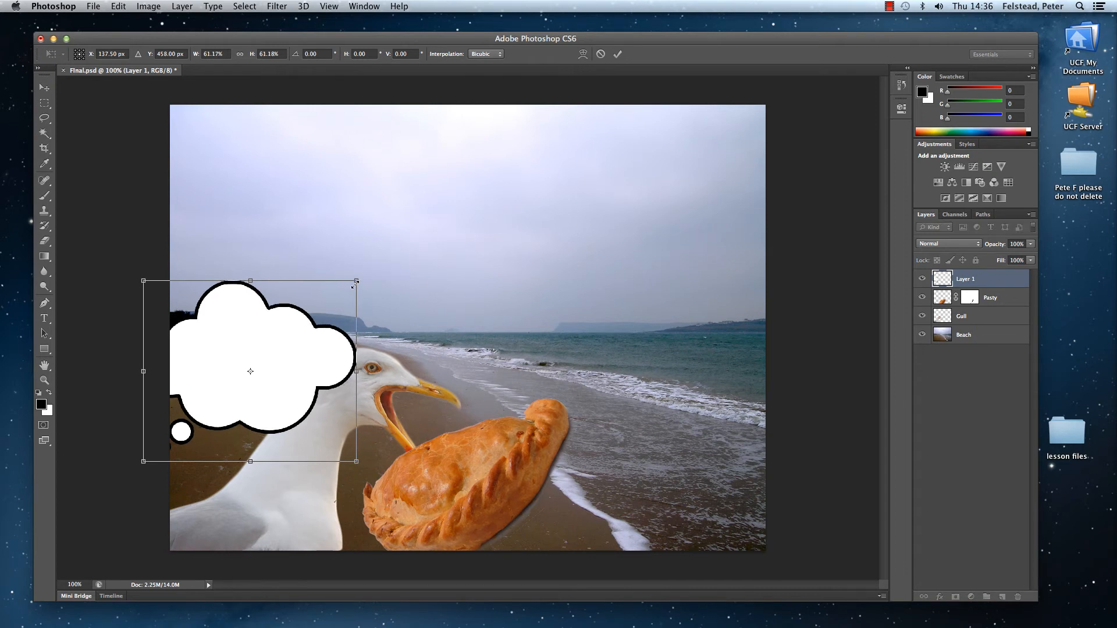
{"action": "left_click_drag", "start_coordinate": [310, 321], "coordinate": [521, 221]}
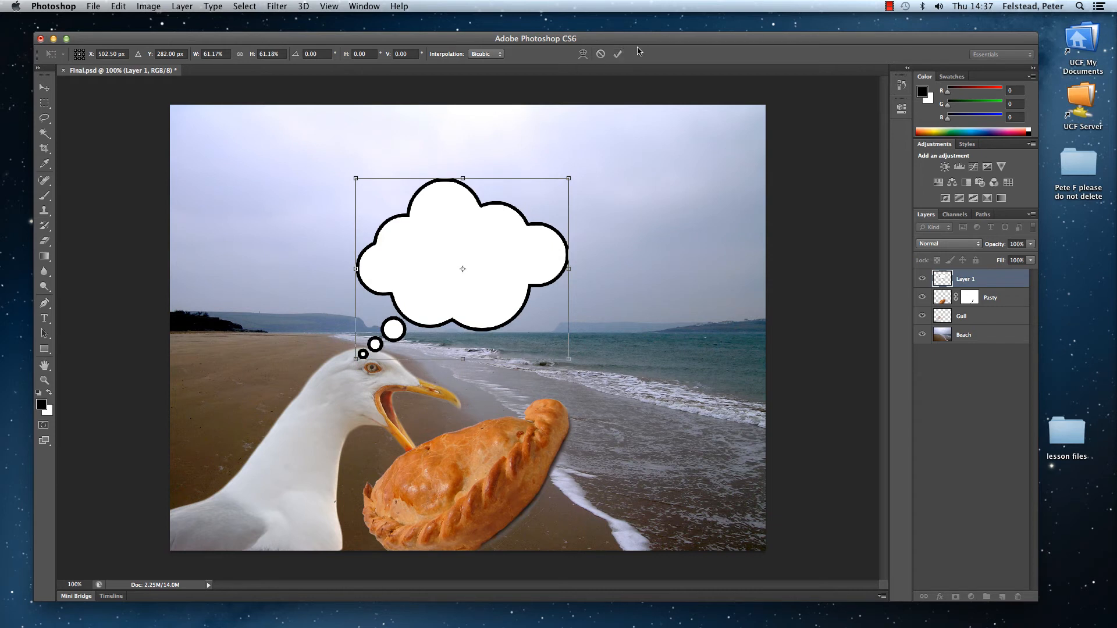
{"action": "left_click", "coordinate": [617, 53]}
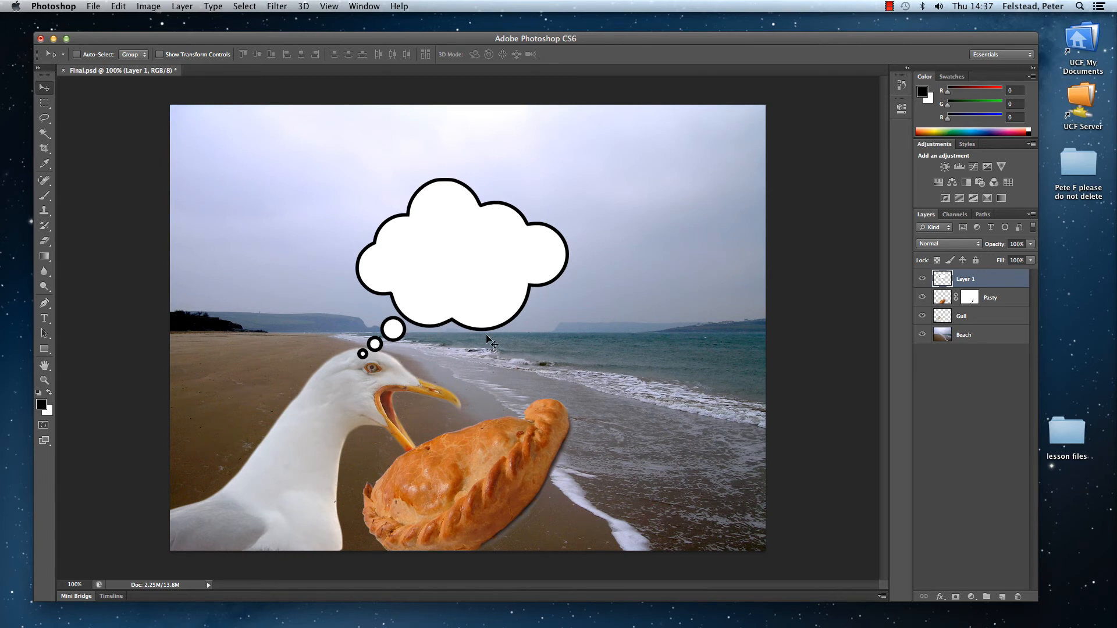
Step: Rename the thought bubble layer as Speech bubble and move it between the Gull and Beach layers
{"action": "left_click", "coordinate": [970, 409]}
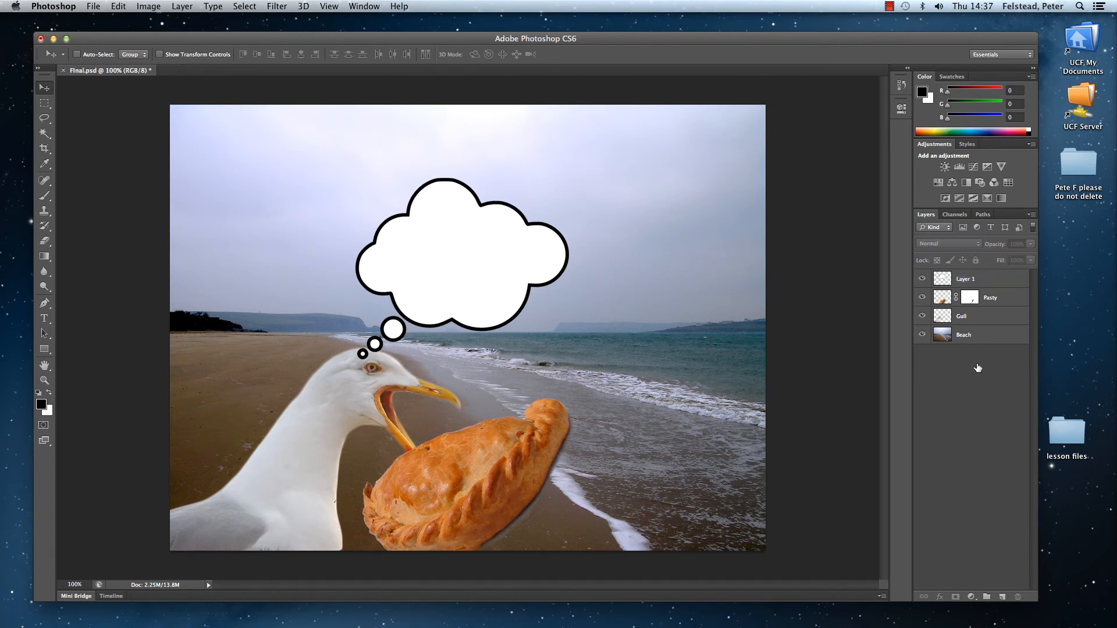
{"action": "left_click", "coordinate": [963, 282]}
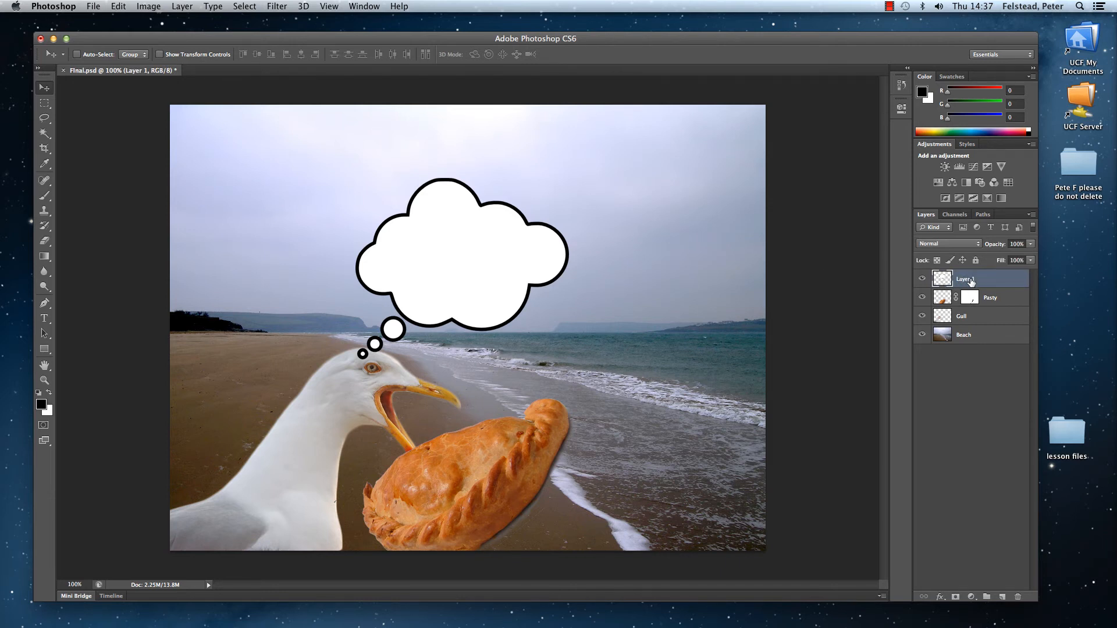
{"action": "double_click", "coordinate": [968, 278]}
{"action": "key", "text": "BackSpace"}
{"action": "key", "text": "Return"}
{"action": "left_click", "coordinate": [963, 391]}
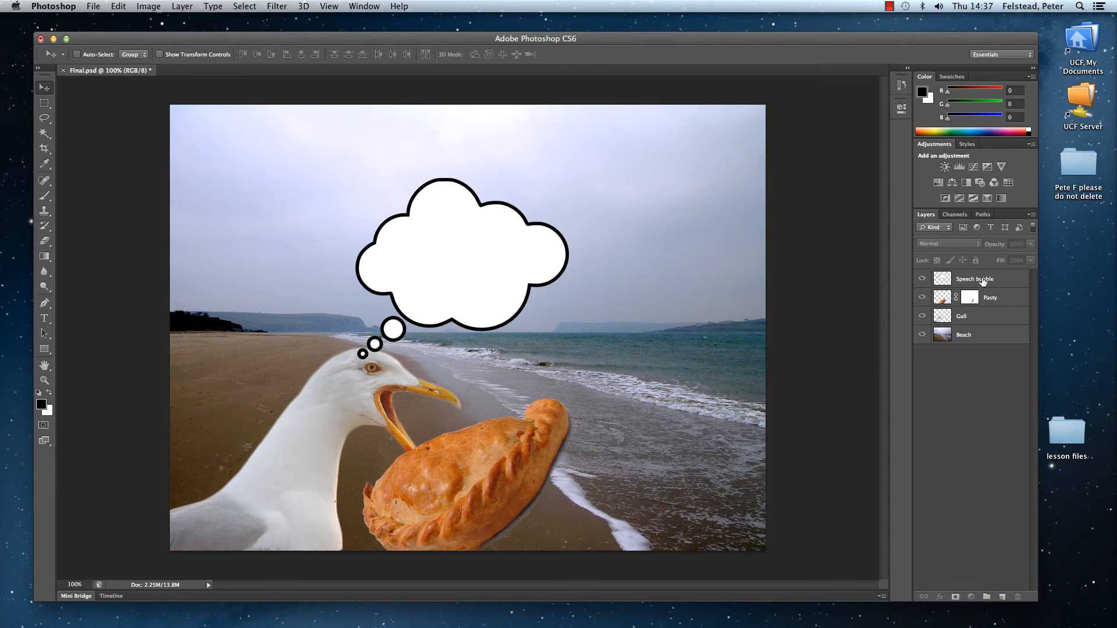
{"action": "left_click_drag", "start_coordinate": [983, 282], "coordinate": [979, 324]}
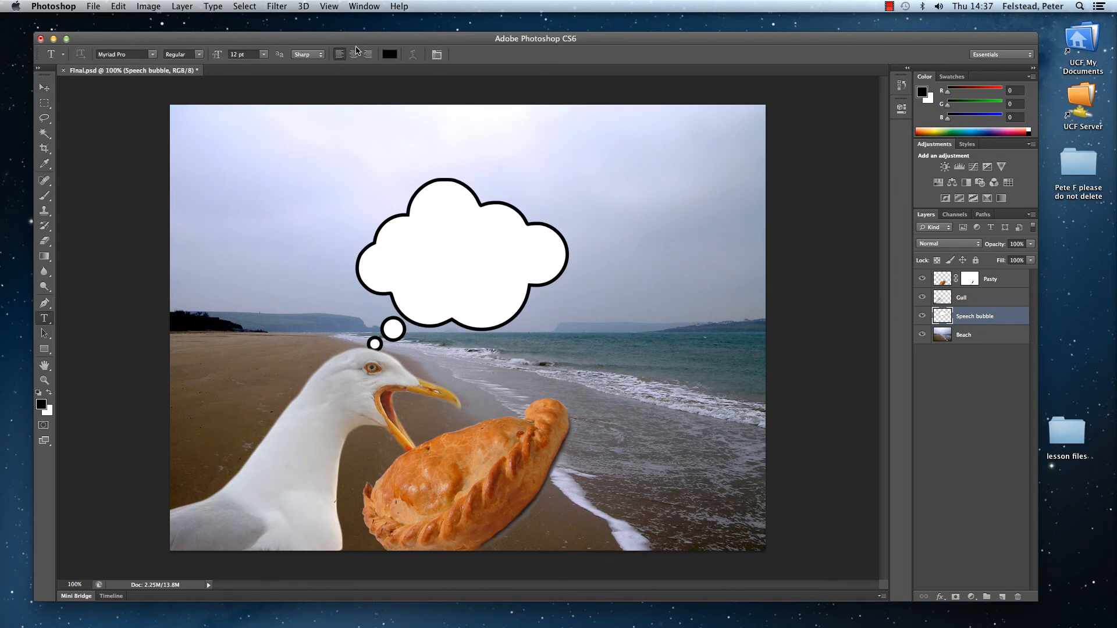
Step: Add the text "Lots of tasty things in Cornwall" inside the thought bubble in the Rosewood Std font
{"action": "left_click", "coordinate": [153, 56]}
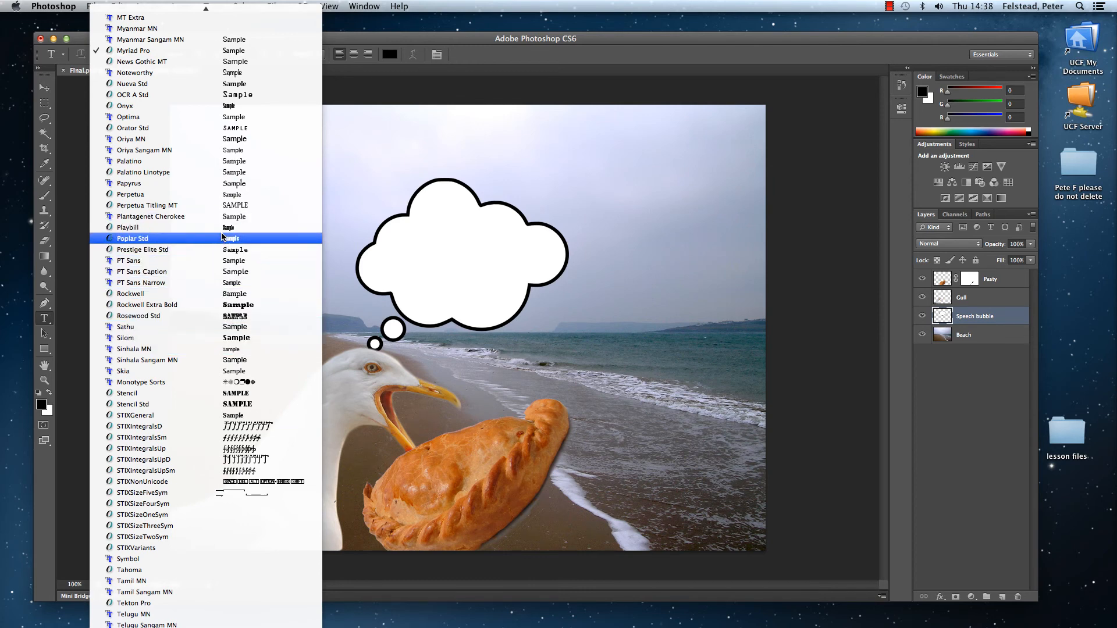
{"action": "left_click", "coordinate": [236, 318]}
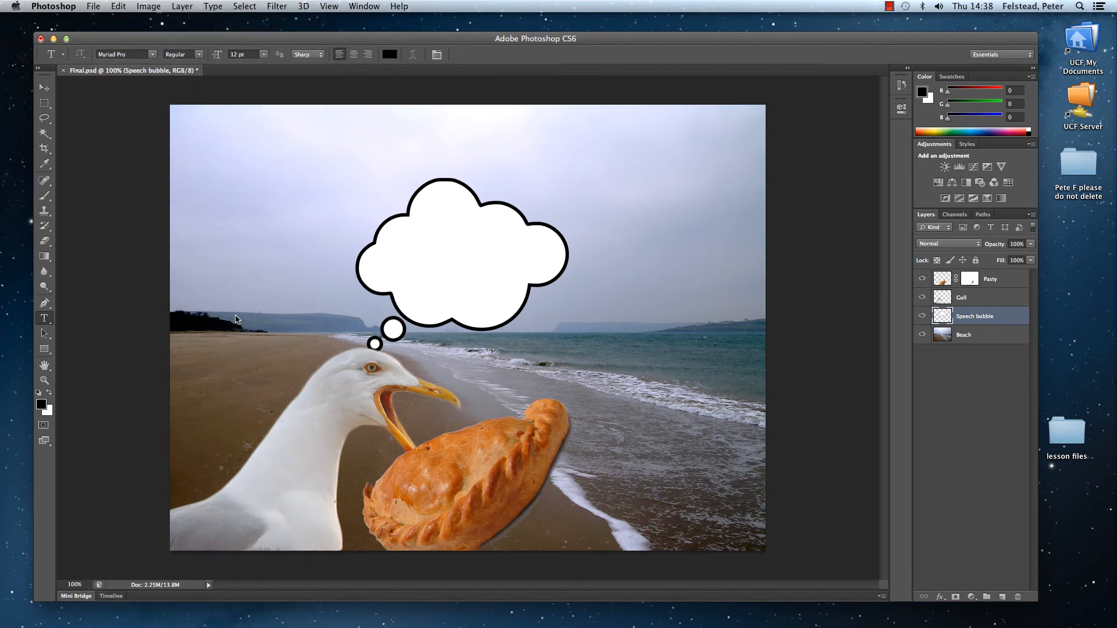
{"action": "left_click", "coordinate": [403, 236]}
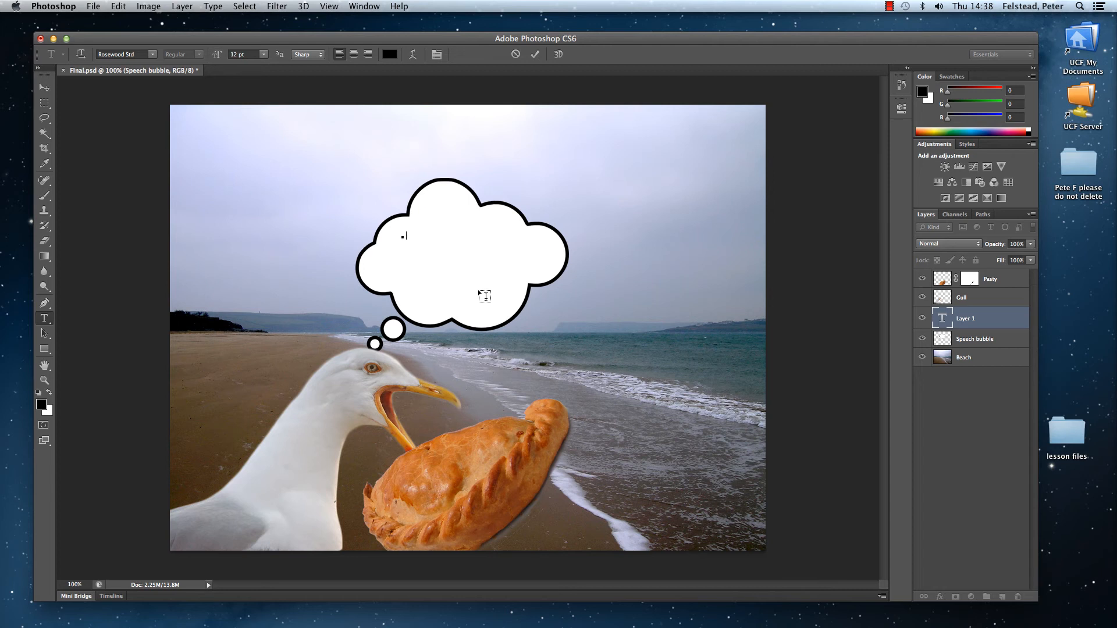
{"action": "type", "text": "lo"}
{"action": "type", "text": "NGS IN CORNWALL"}
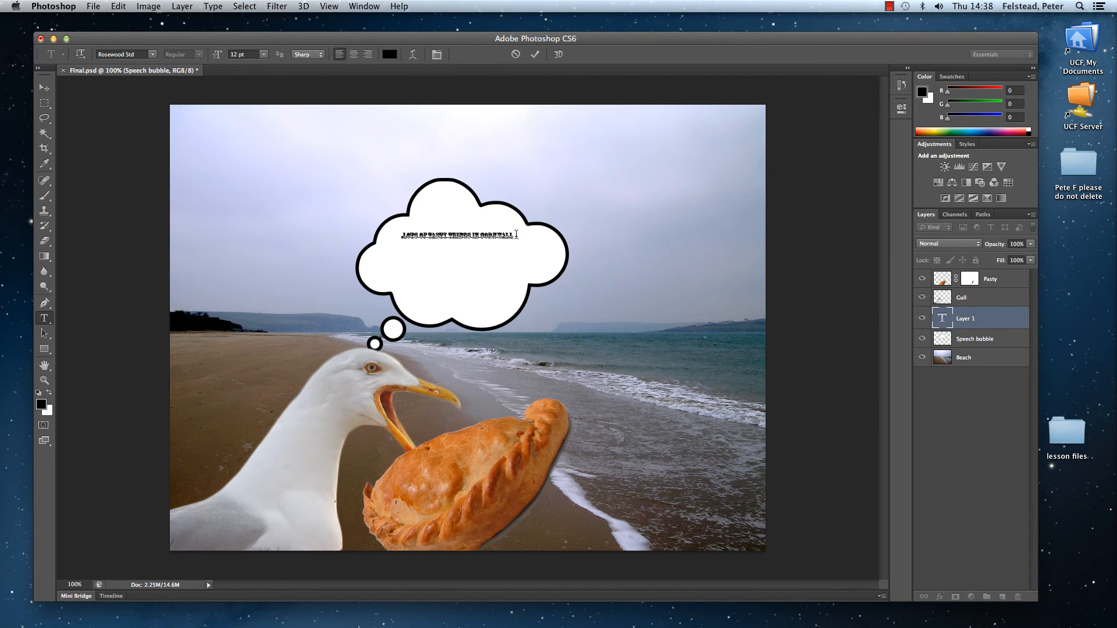
Step: Enlarge the whole line of bubble text to 31 pt
{"action": "left_click_drag", "start_coordinate": [515, 236], "coordinate": [394, 234]}
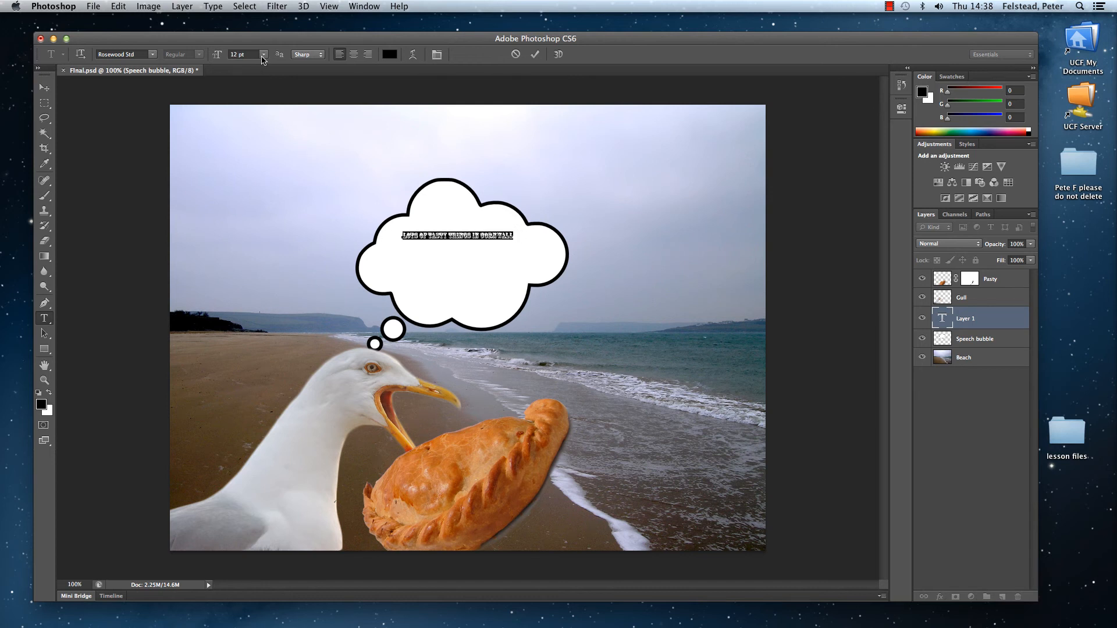
{"action": "left_click", "coordinate": [263, 54]}
{"action": "left_click", "coordinate": [255, 145]}
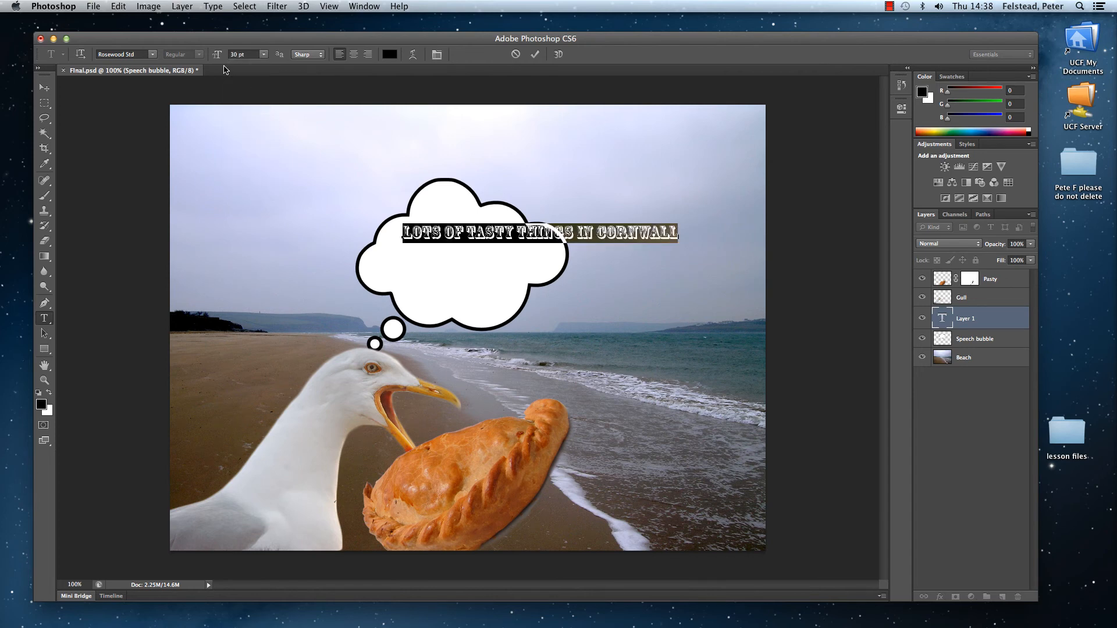
{"action": "left_click_drag", "start_coordinate": [219, 56], "coordinate": [221, 58]}
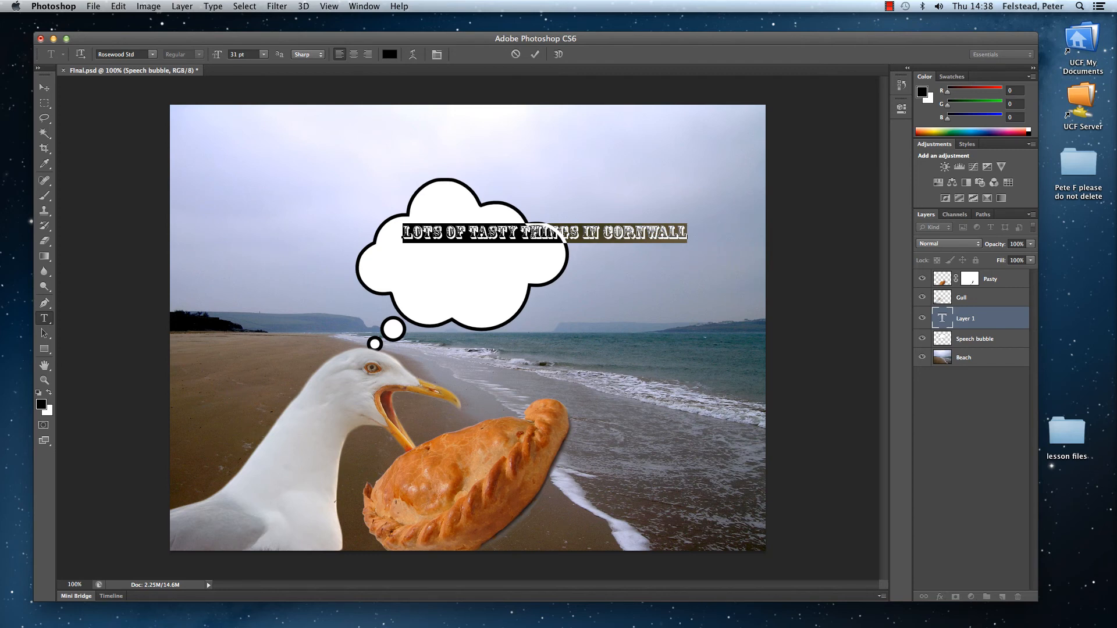
Step: Break the bubble text into three lines after "tasty" and "in", and add an exclamation mark at the end
{"action": "left_click", "coordinate": [519, 233]}
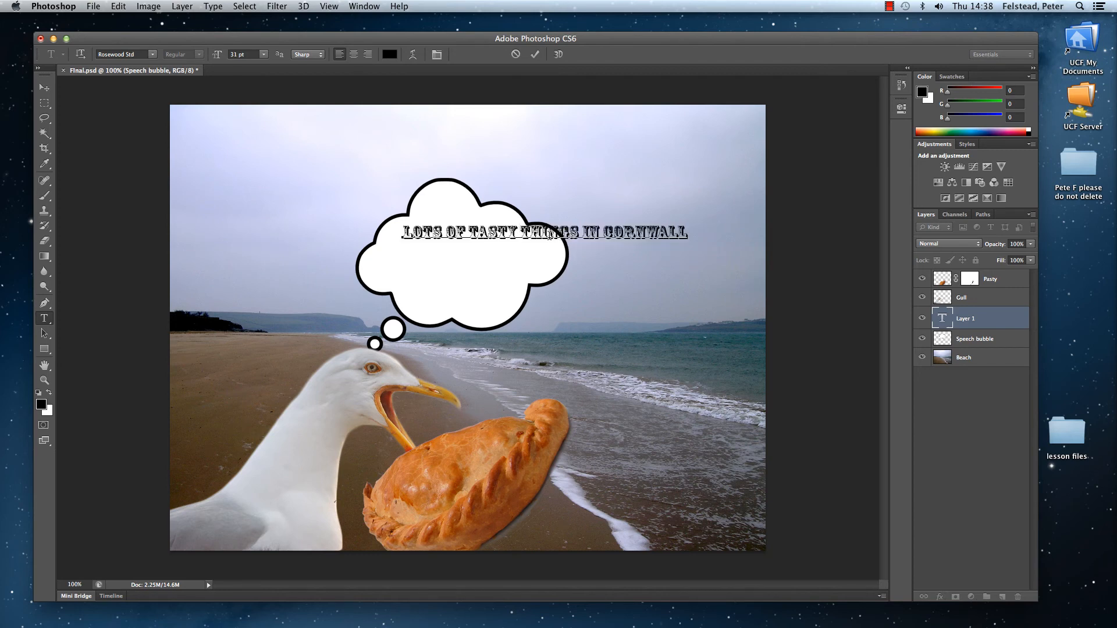
{"action": "key", "text": "Return"}
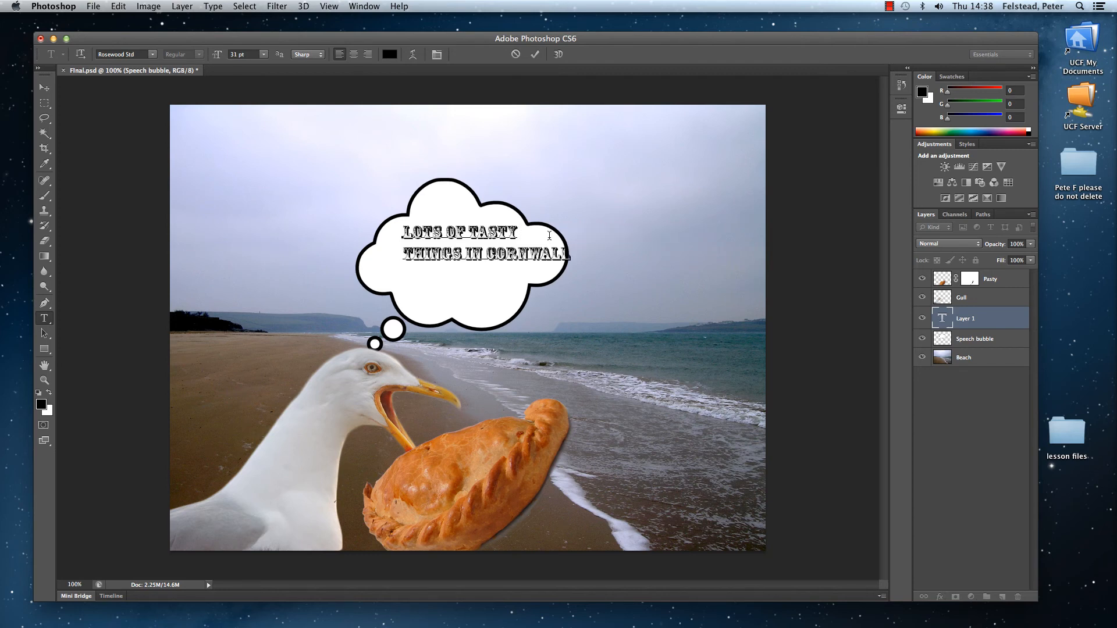
{"action": "key", "text": "BackSpace"}
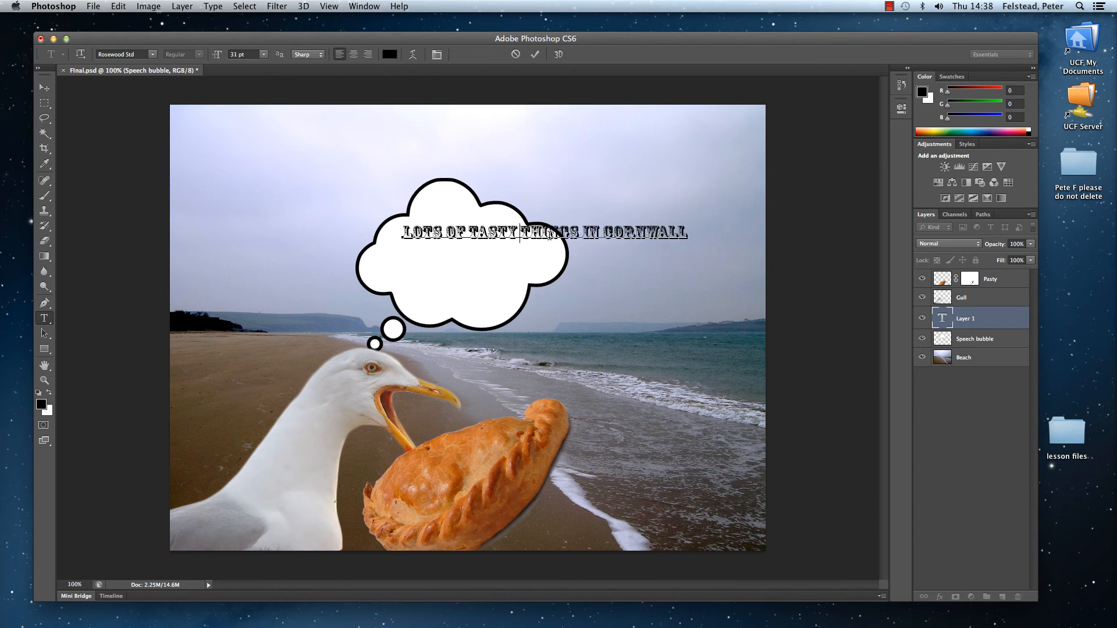
{"action": "key", "text": "Return"}
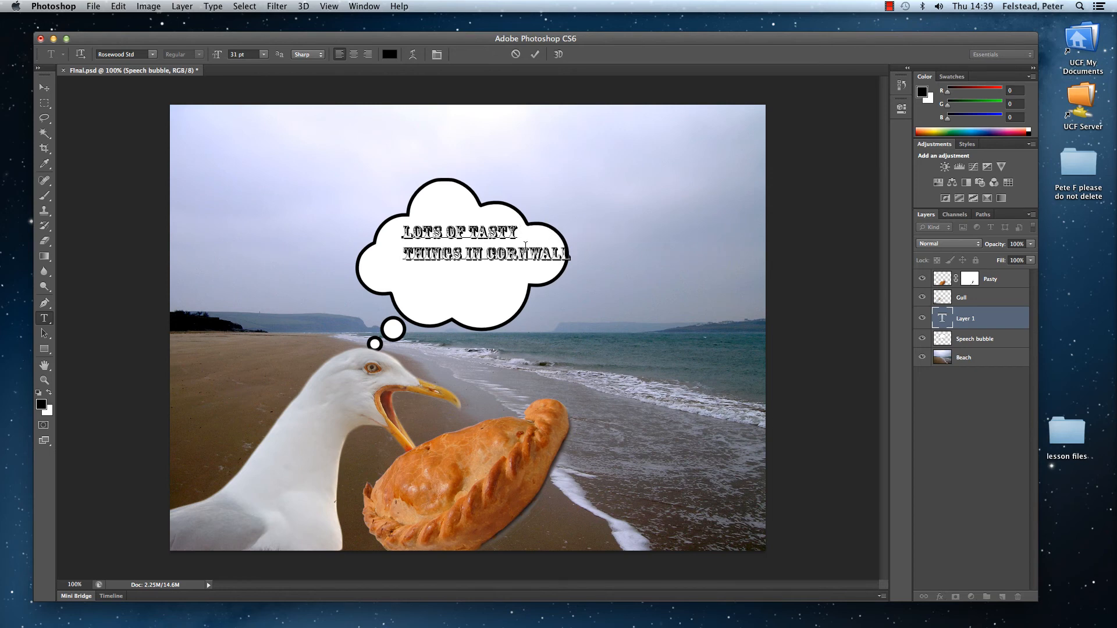
{"action": "key", "text": "Return"}
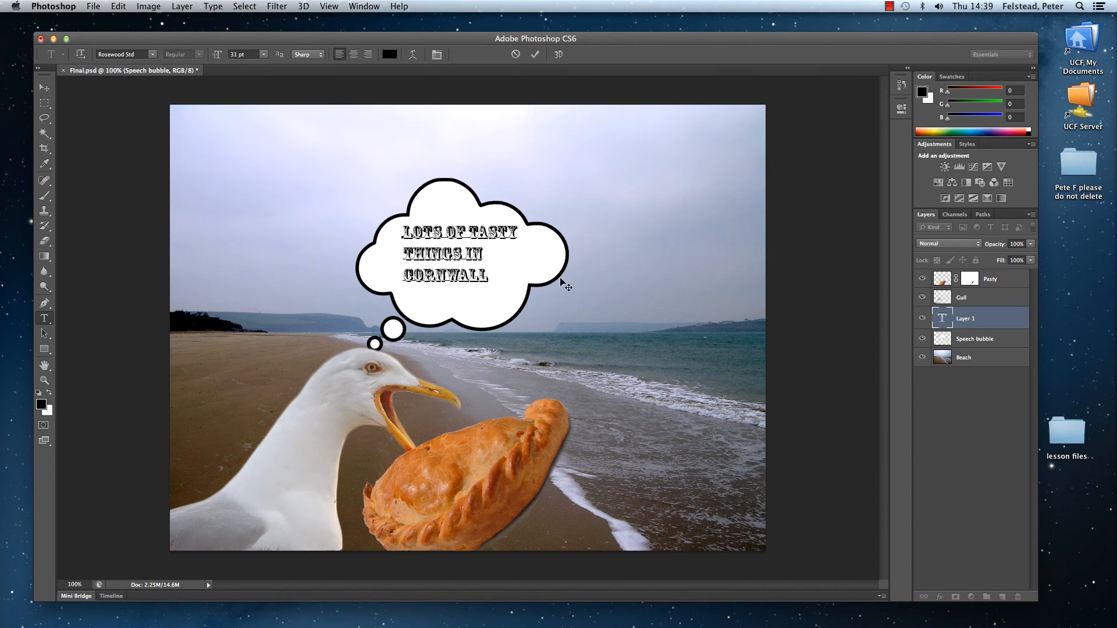
{"action": "type", "text": "!"}
Step: Try colouring all the bubble text with the light tan e8c9a7 sampled from the pasty
{"action": "left_click_drag", "start_coordinate": [506, 282], "coordinate": [378, 216]}
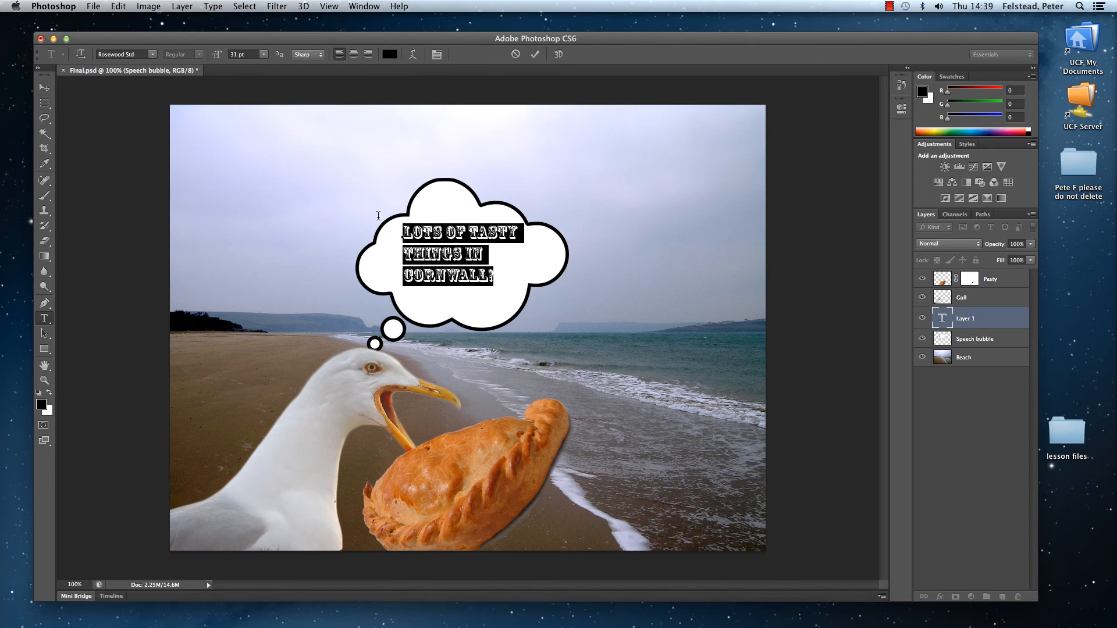
{"action": "left_click", "coordinate": [389, 54]}
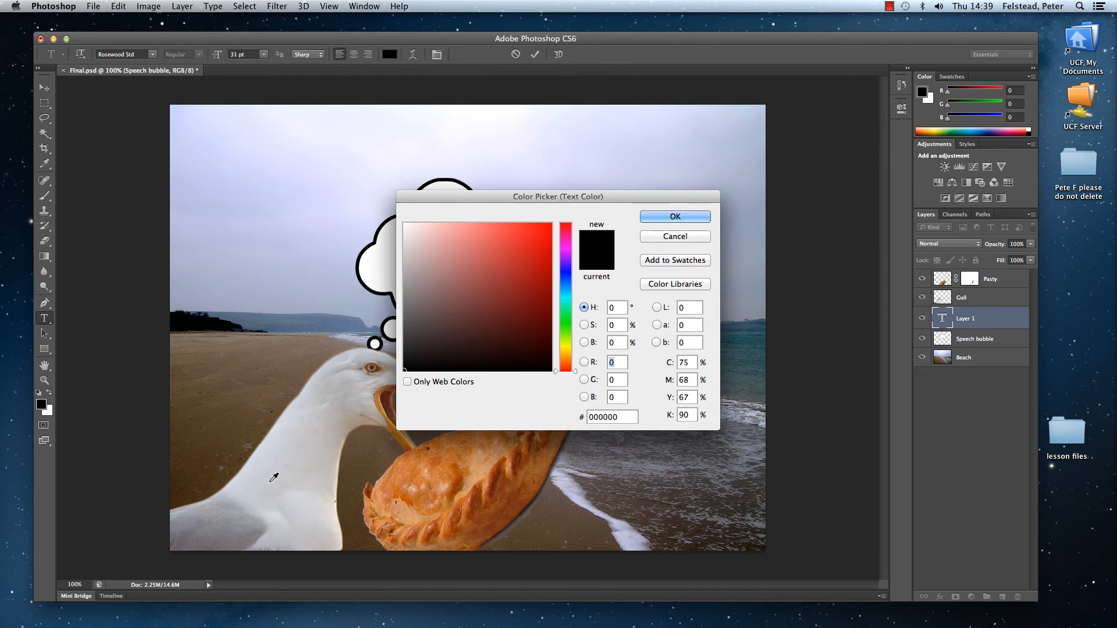
{"action": "left_click", "coordinate": [418, 484]}
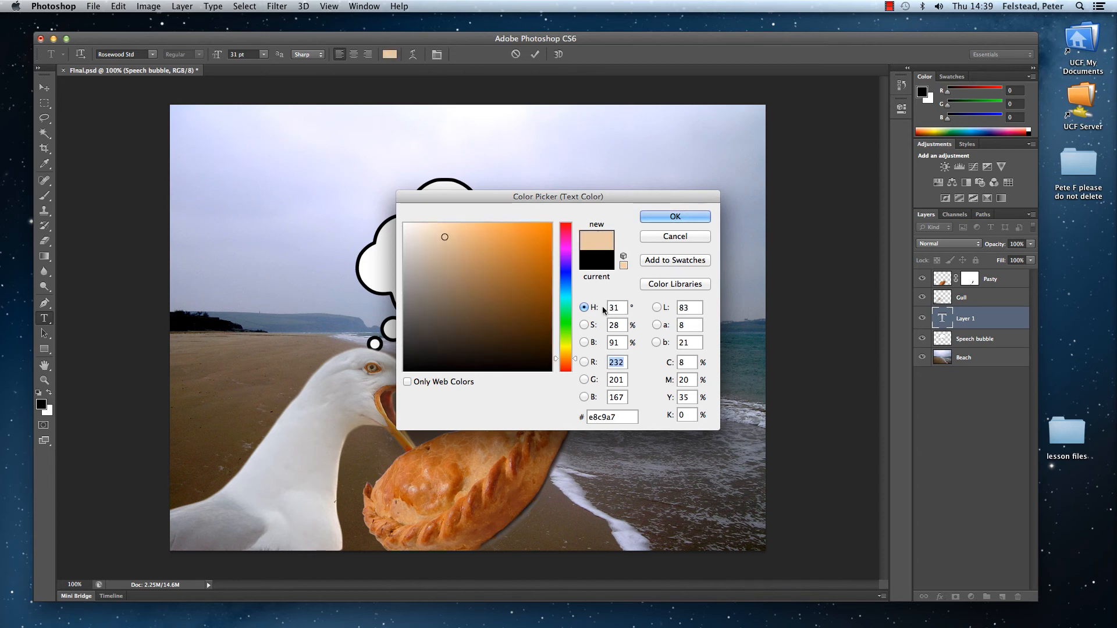
{"action": "left_click", "coordinate": [674, 217]}
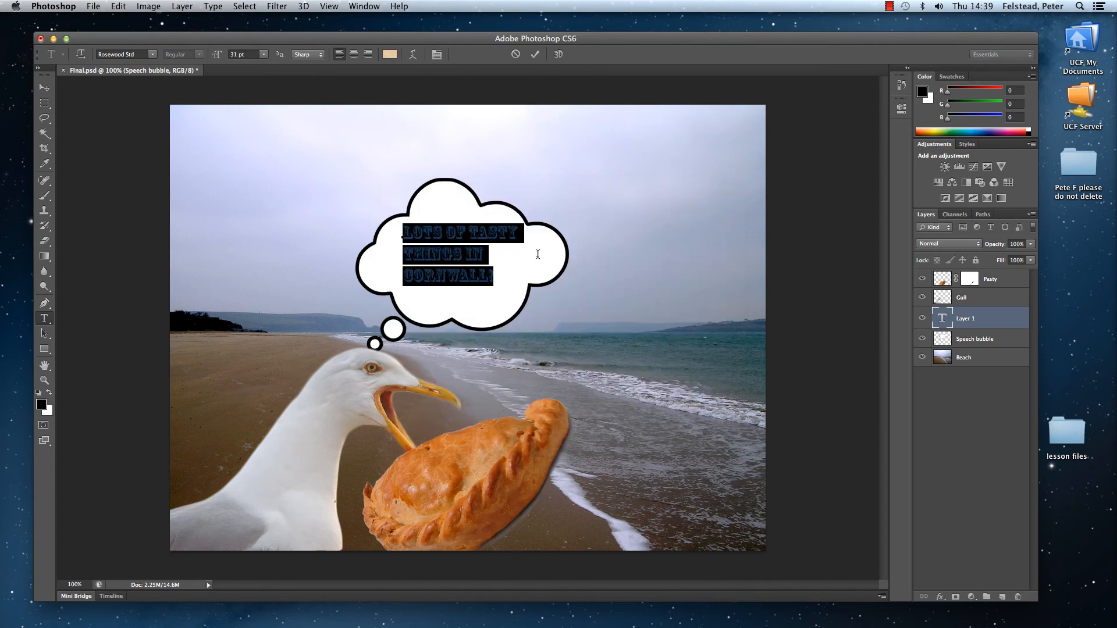
{"action": "left_click", "coordinate": [498, 271]}
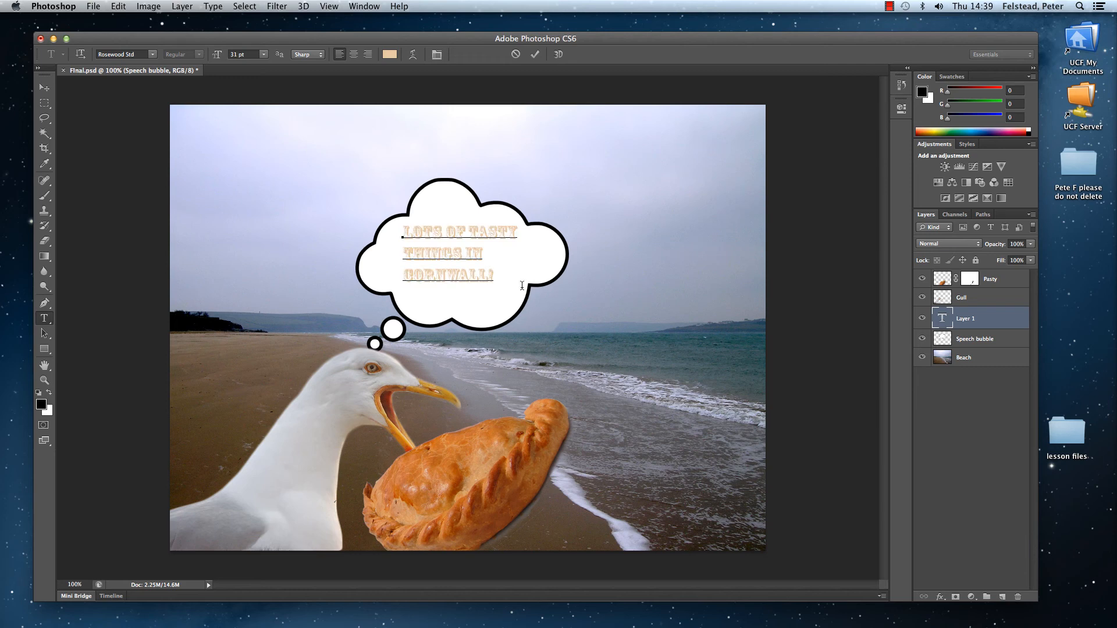
Step: Colour all the bubble text with the dark teal 214e4e sampled from the sea, commit the text, and save Final.psd
{"action": "left_click_drag", "start_coordinate": [497, 274], "coordinate": [356, 211]}
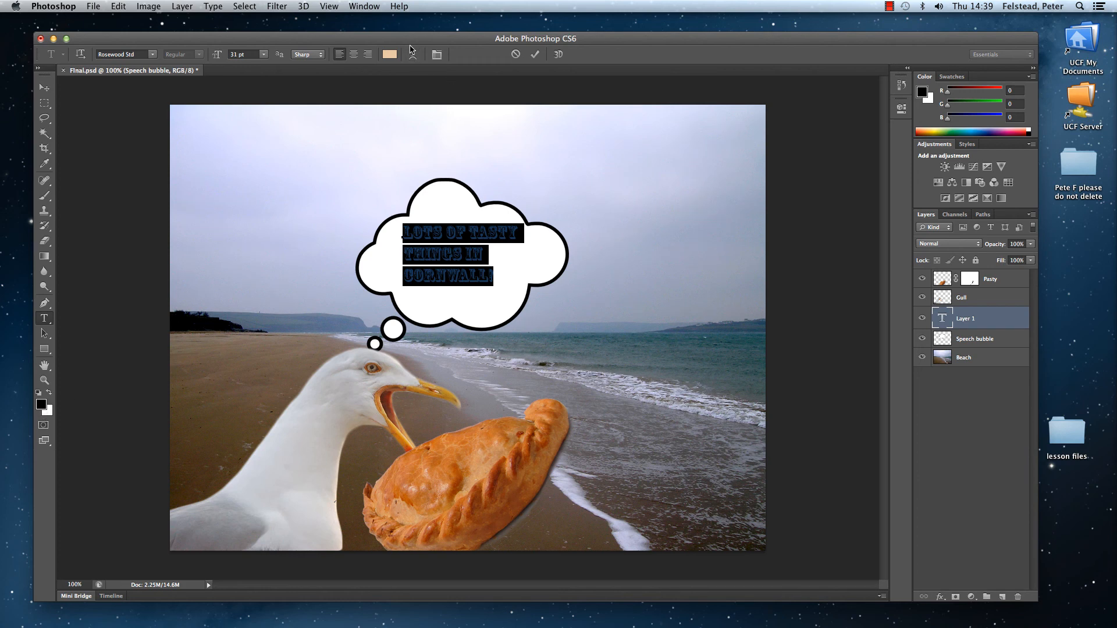
{"action": "left_click", "coordinate": [389, 55]}
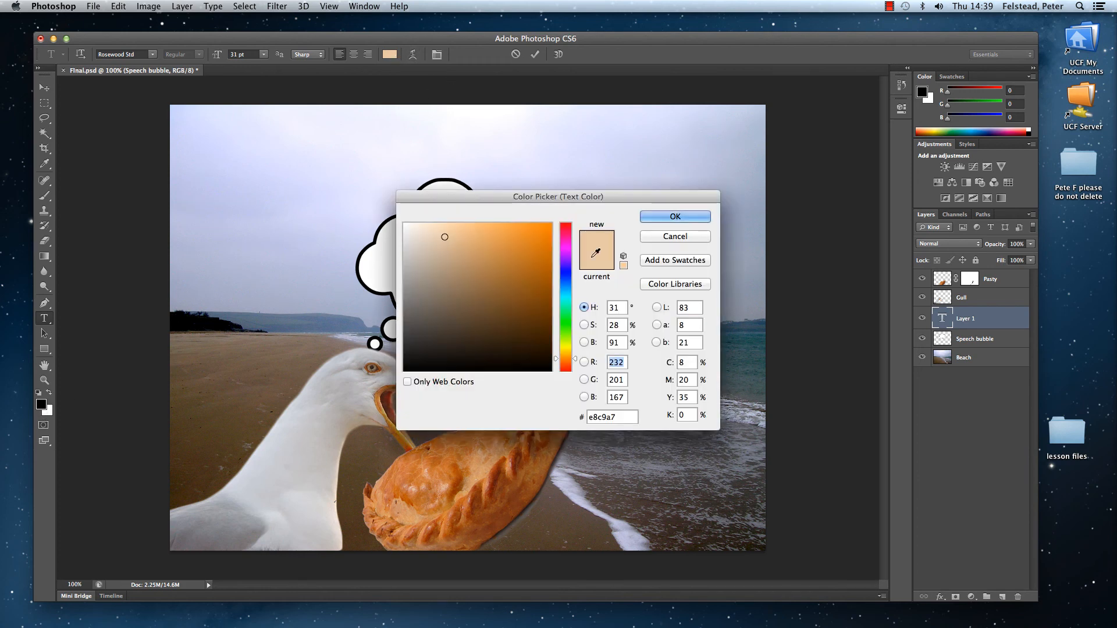
{"action": "left_click", "coordinate": [751, 338]}
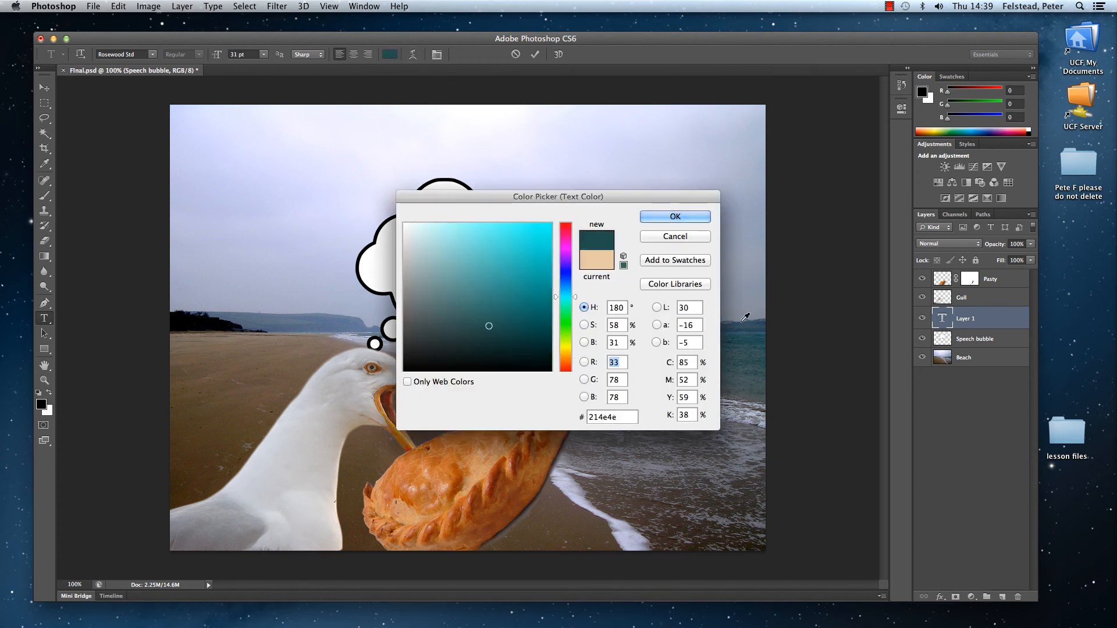
{"action": "left_click", "coordinate": [669, 216]}
{"action": "left_click", "coordinate": [503, 272]}
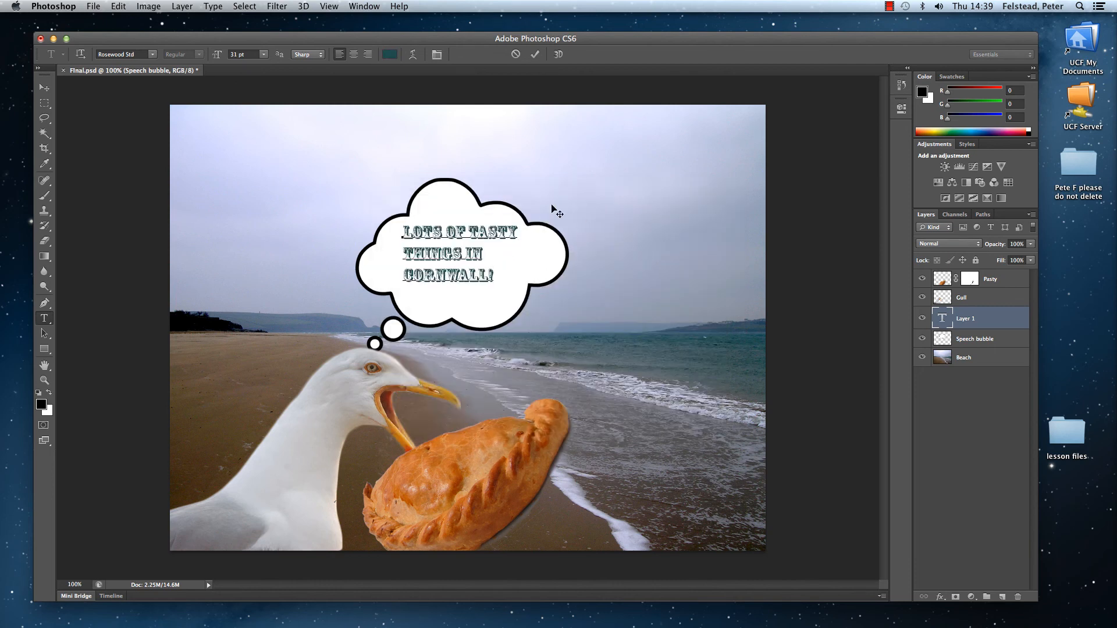
{"action": "left_click", "coordinate": [534, 54]}
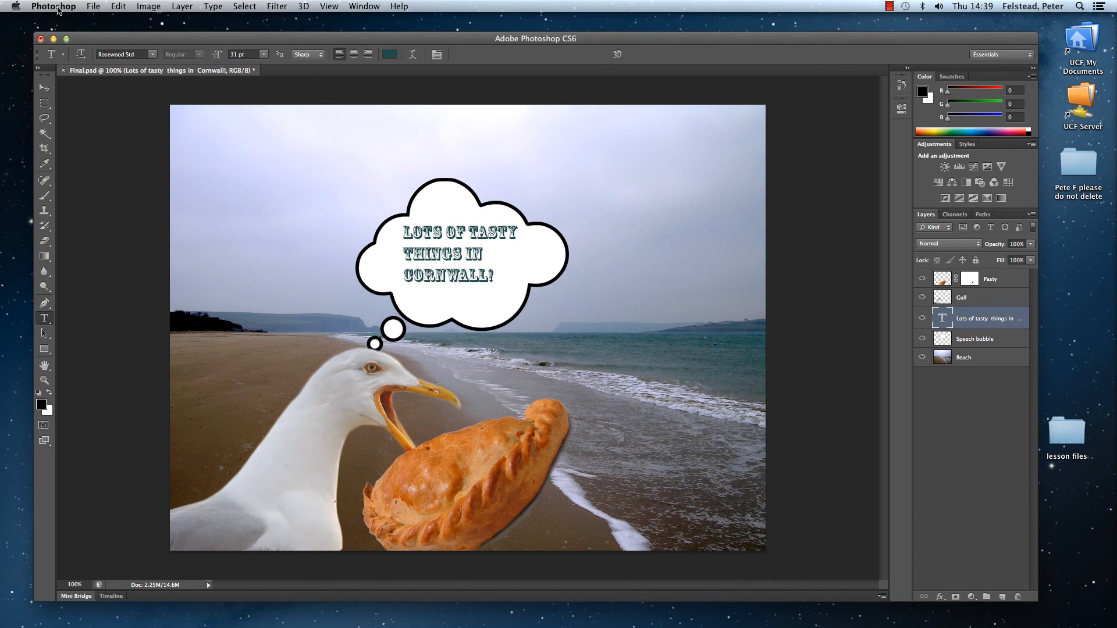
{"action": "left_click", "coordinate": [94, 7]}
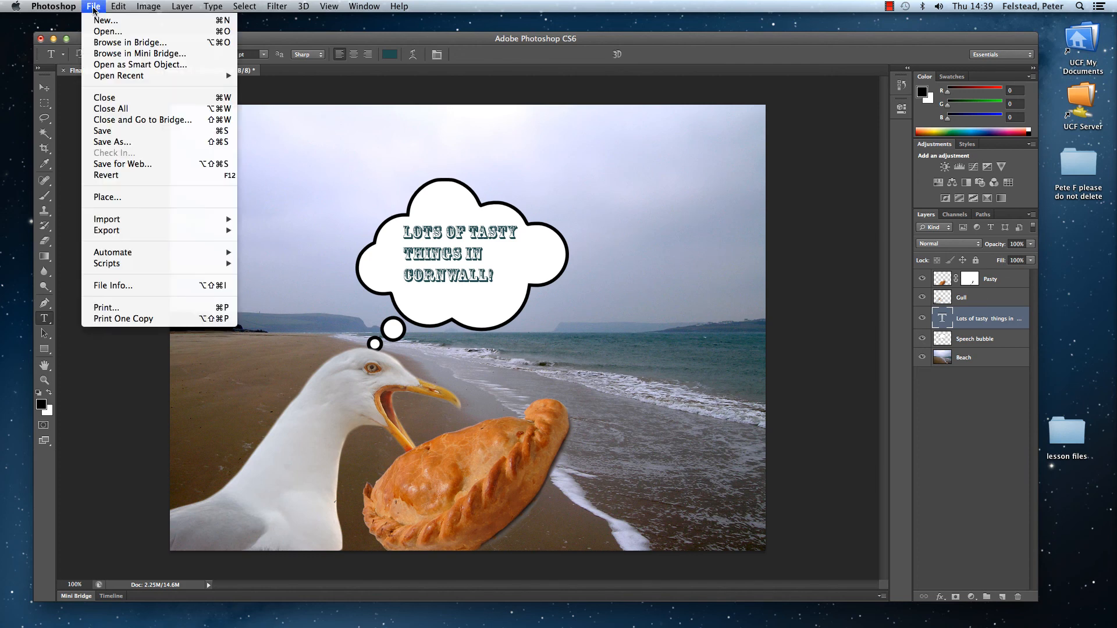
{"action": "left_click", "coordinate": [101, 130]}
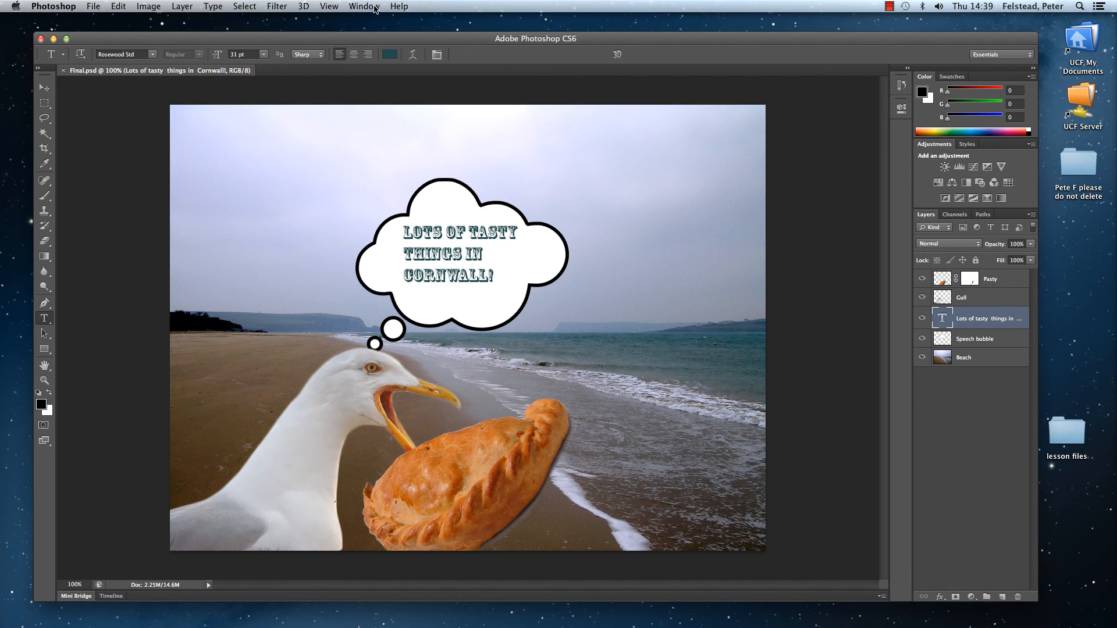
Step: Show the document's history and enlarge its list to fit every recorded state
{"action": "left_click", "coordinate": [374, 7]}
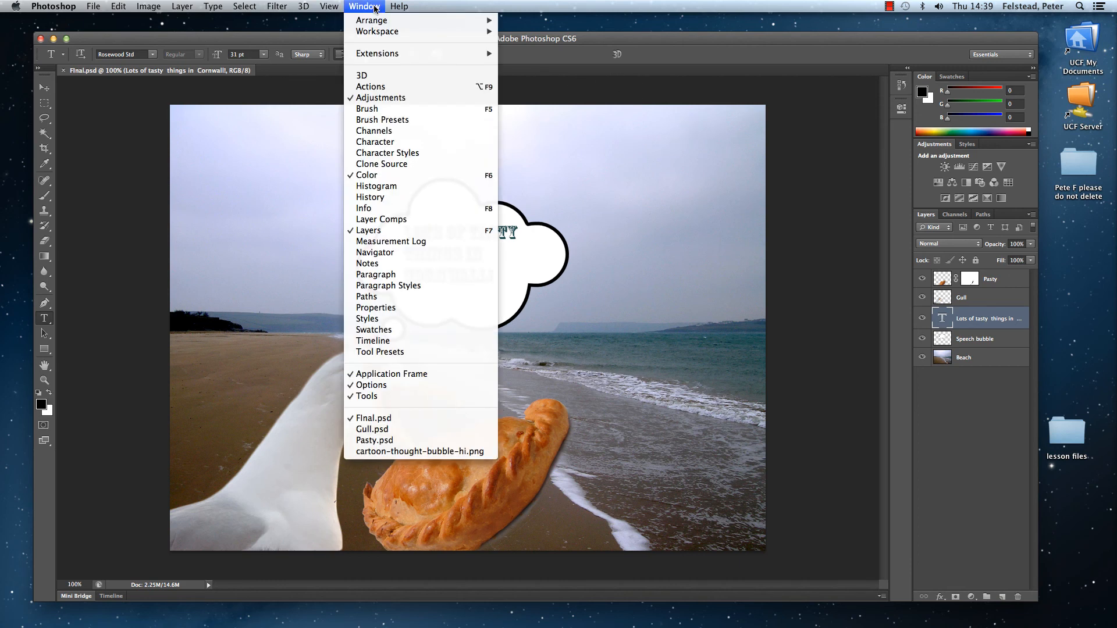
{"action": "left_click", "coordinate": [389, 197]}
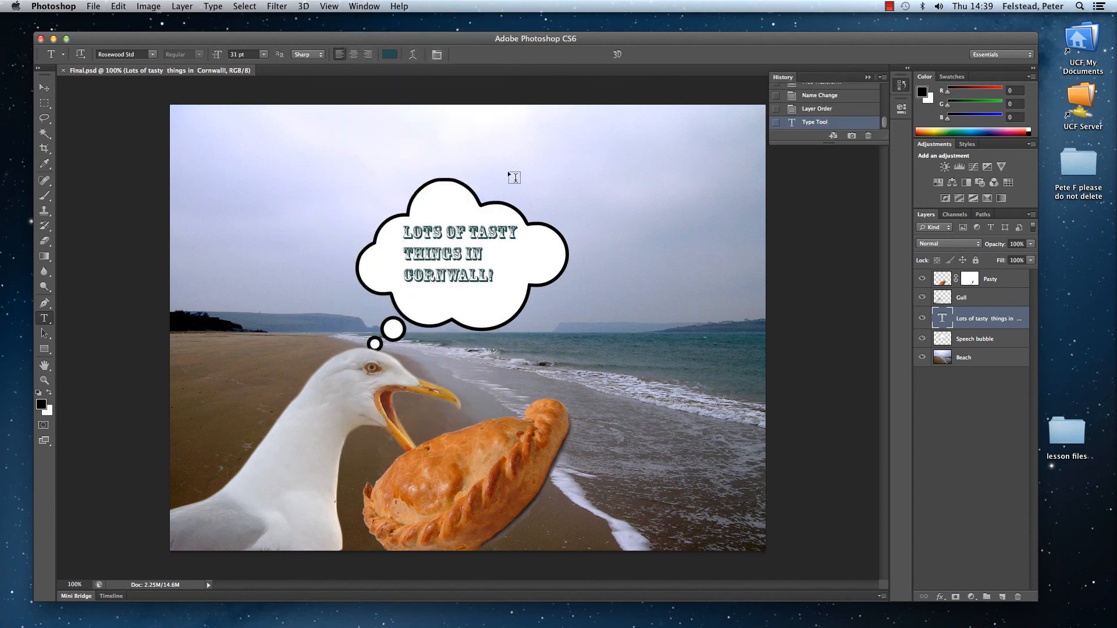
{"action": "left_click_drag", "start_coordinate": [823, 141], "coordinate": [826, 365]}
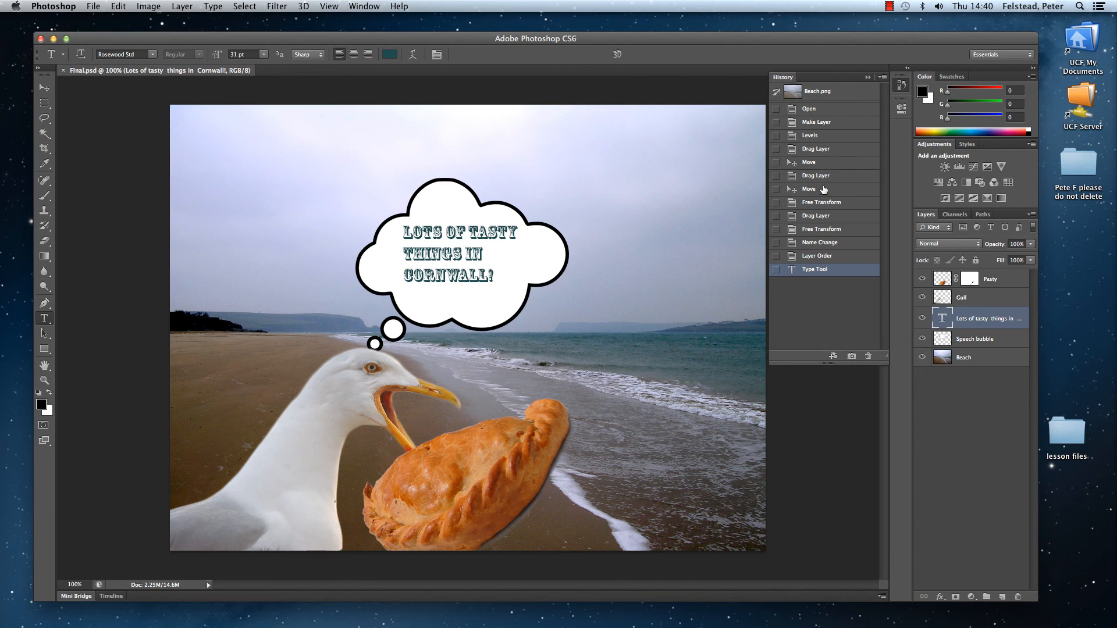
Step: Review earlier history states from Free Transform back to Open, and return to the latest Type Tool state
{"action": "left_click", "coordinate": [791, 202]}
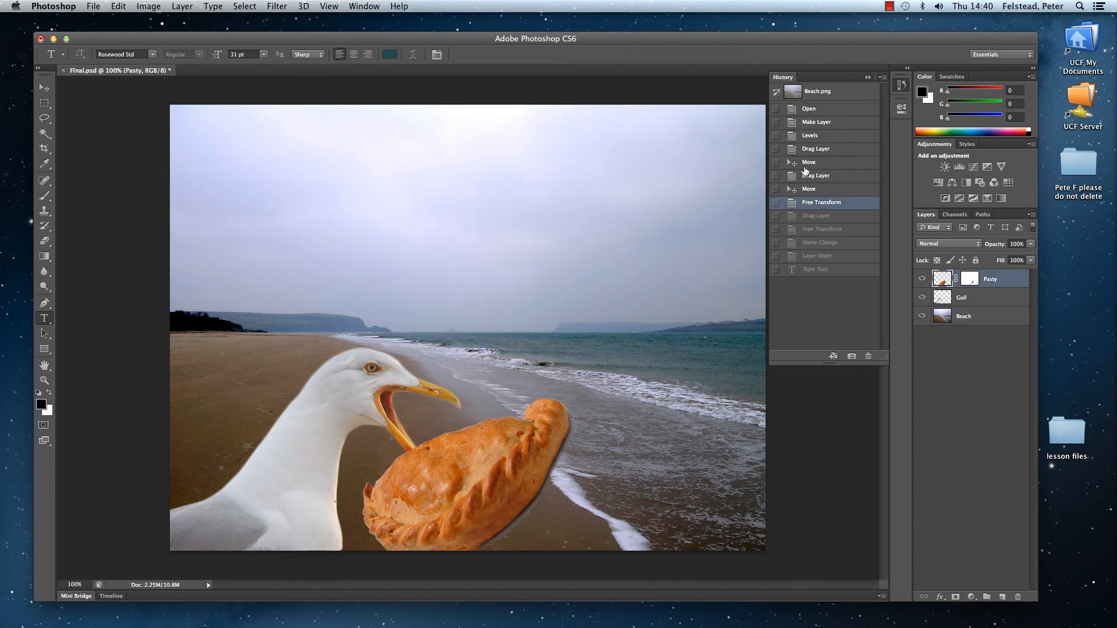
{"action": "left_click", "coordinate": [792, 149]}
{"action": "left_click", "coordinate": [791, 122]}
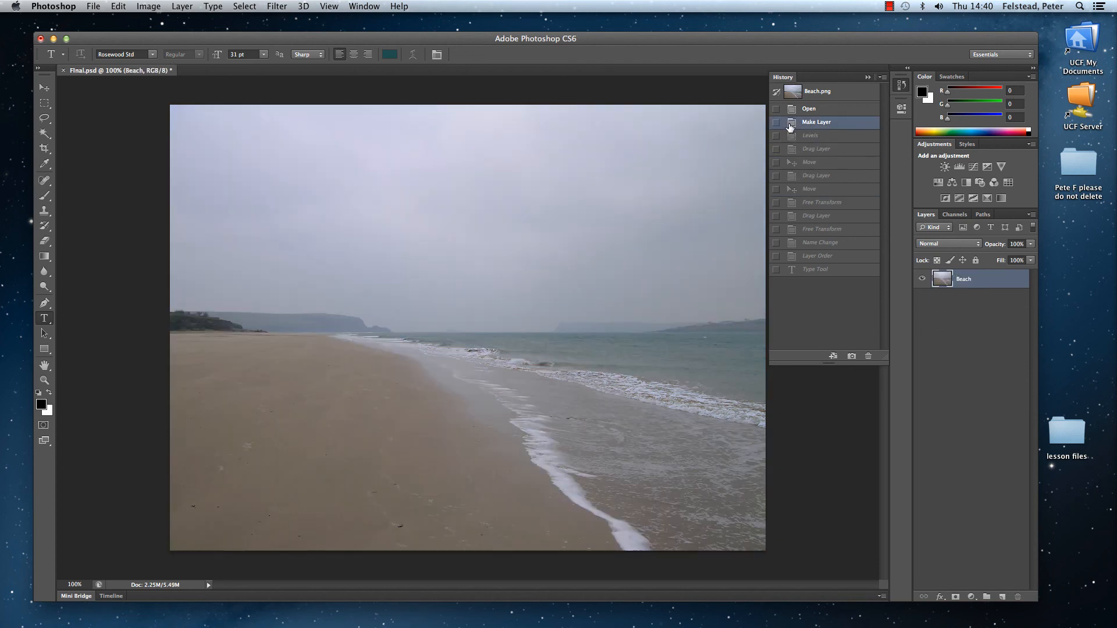
{"action": "left_click", "coordinate": [793, 111]}
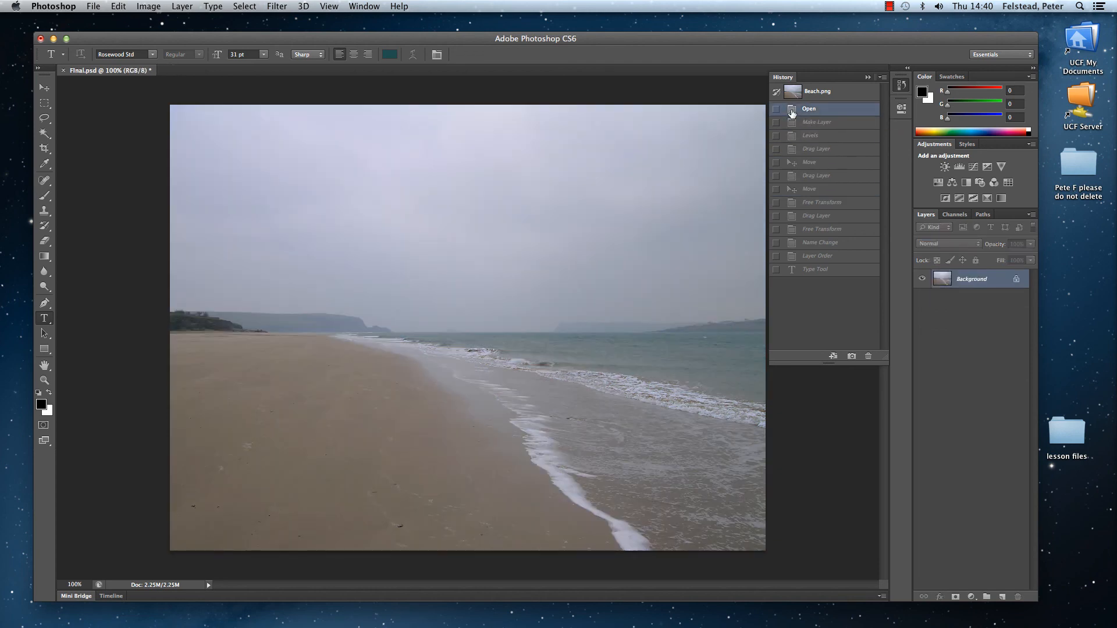
{"action": "left_click", "coordinate": [792, 271]}
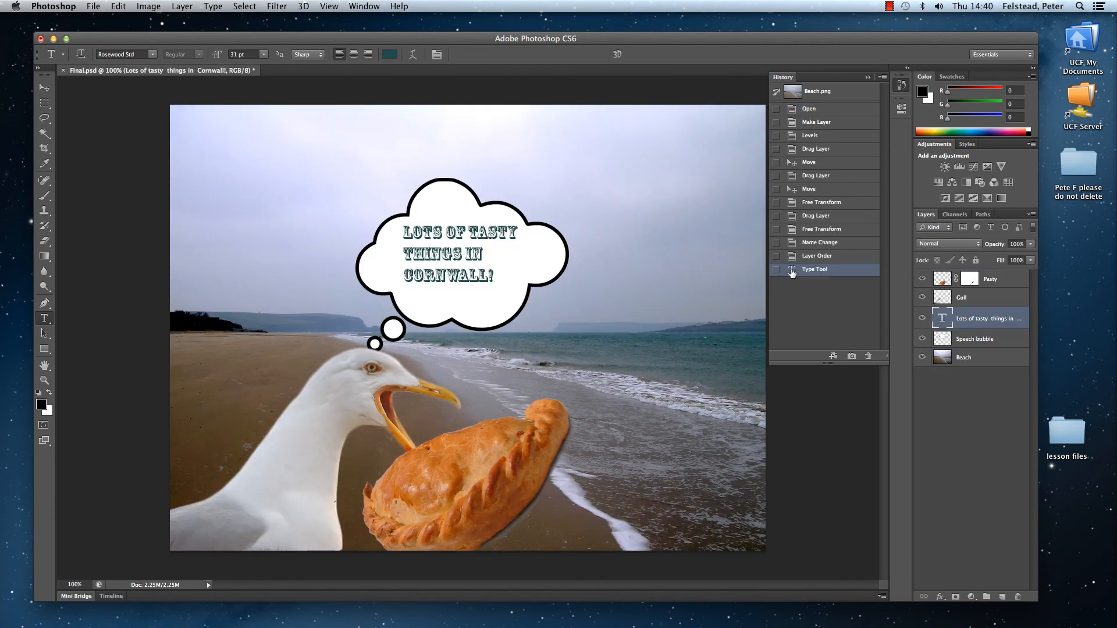
Step: Revisit the second-to-last Drag Layer history state, return to the latest Type Tool state, and shrink the history list
{"action": "left_click", "coordinate": [791, 217]}
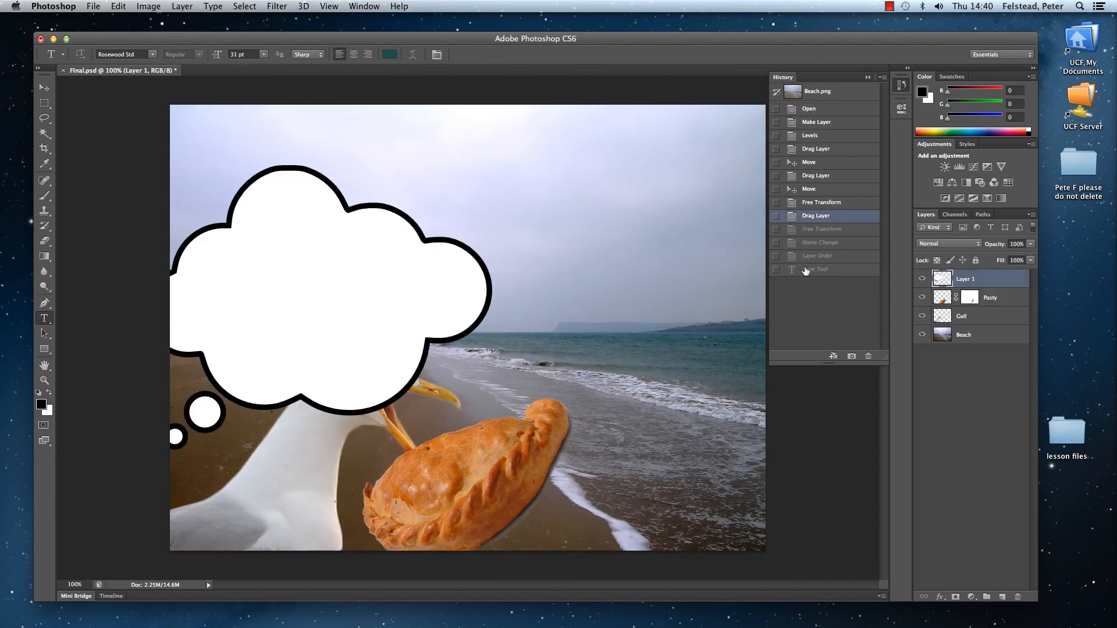
{"action": "left_click", "coordinate": [805, 270]}
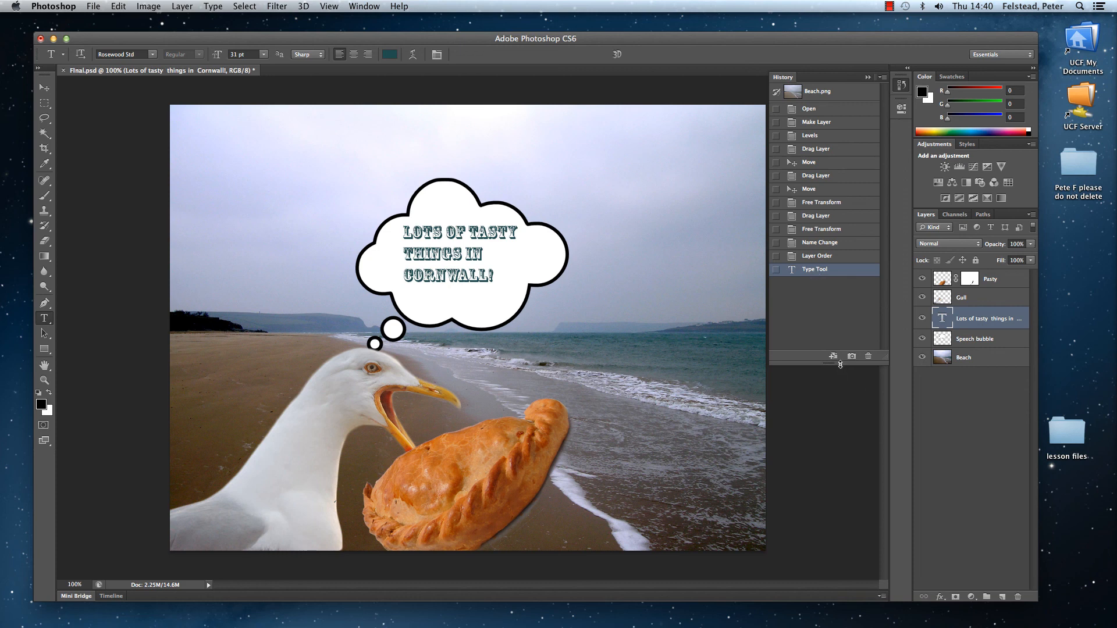
{"action": "left_click_drag", "start_coordinate": [839, 364], "coordinate": [839, 139]}
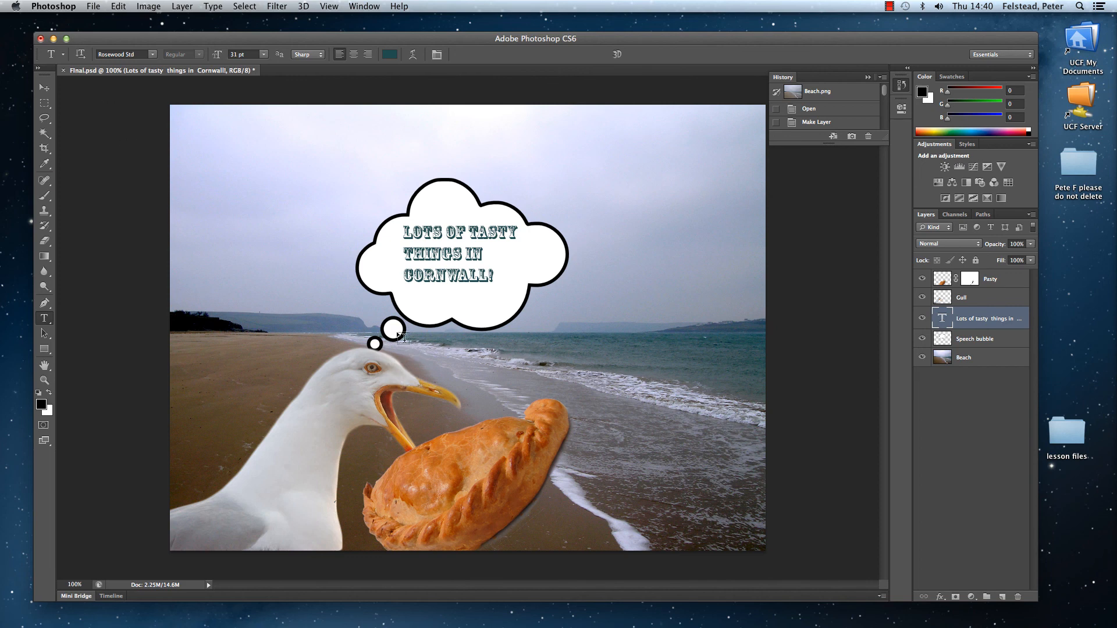
Step: Start a Save for Web export of the composite and set the output image width to 800 px
{"action": "left_click", "coordinate": [94, 7]}
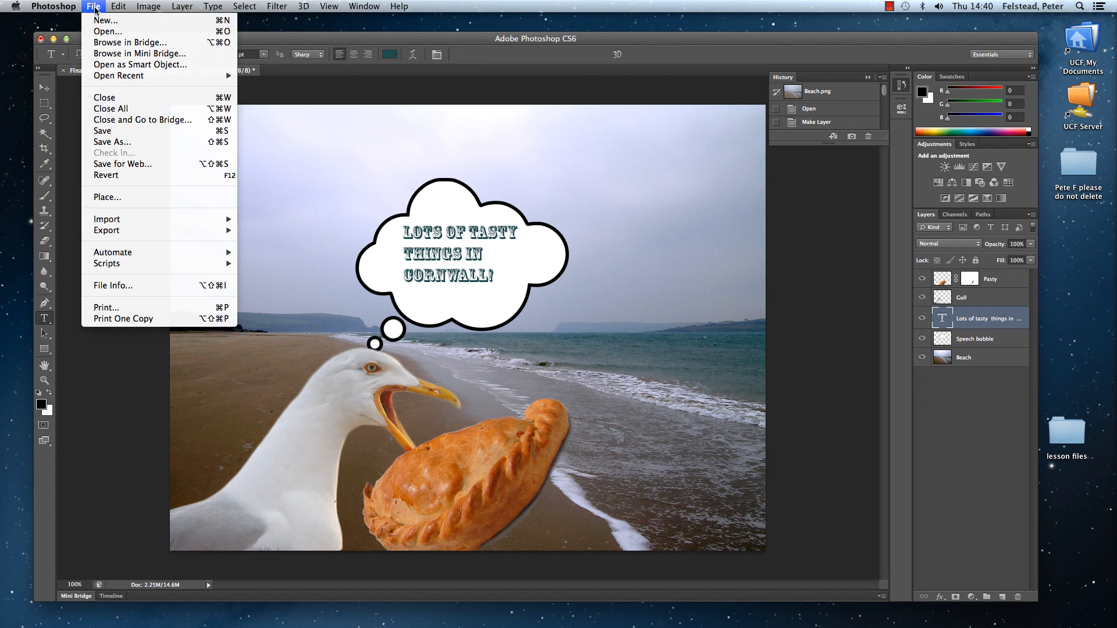
{"action": "left_click", "coordinate": [122, 166]}
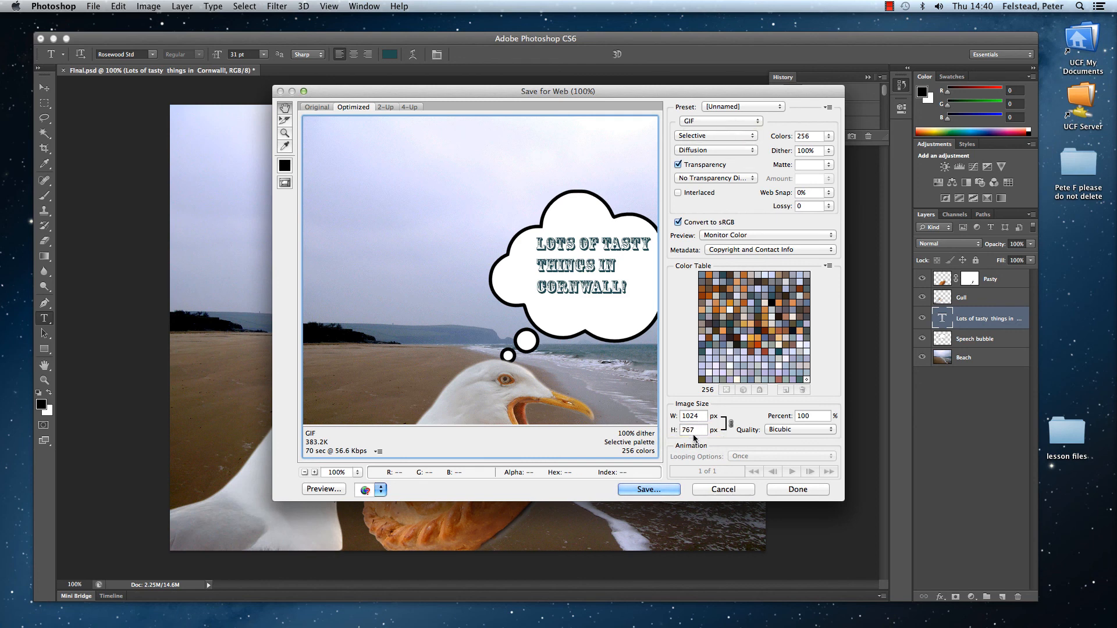
{"action": "left_click_drag", "start_coordinate": [701, 417], "coordinate": [679, 419]}
{"action": "key", "text": "BackSpace"}
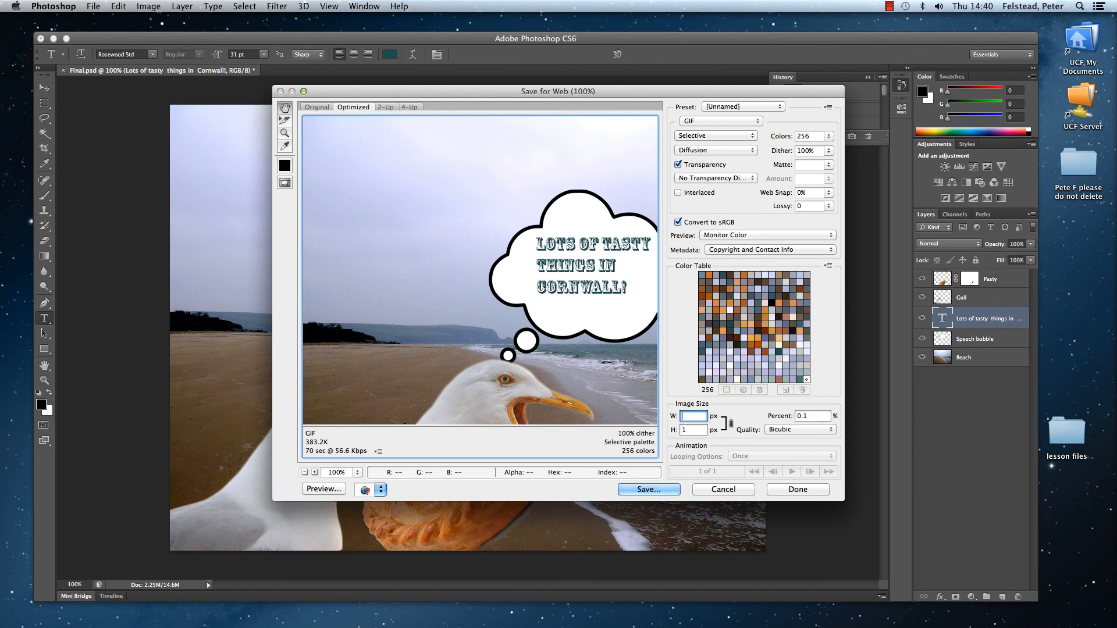
{"action": "type", "text": "800"}
Step: Save the optimized web image to the Desktop as FInal.gif with the Images Only format
{"action": "left_click", "coordinate": [655, 490]}
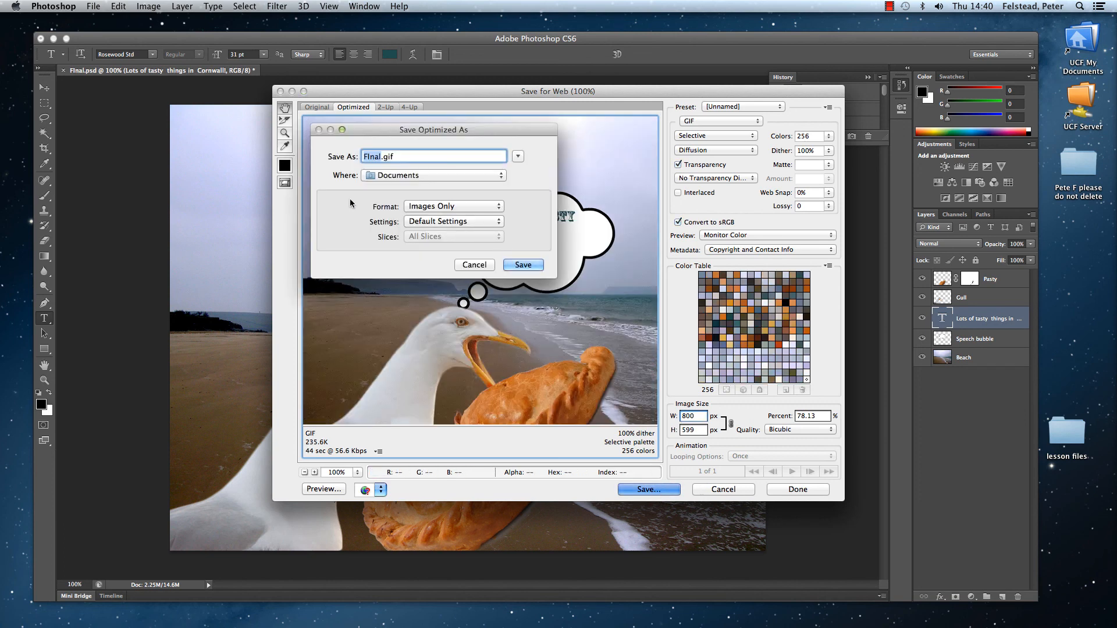
{"action": "left_click", "coordinate": [499, 177]}
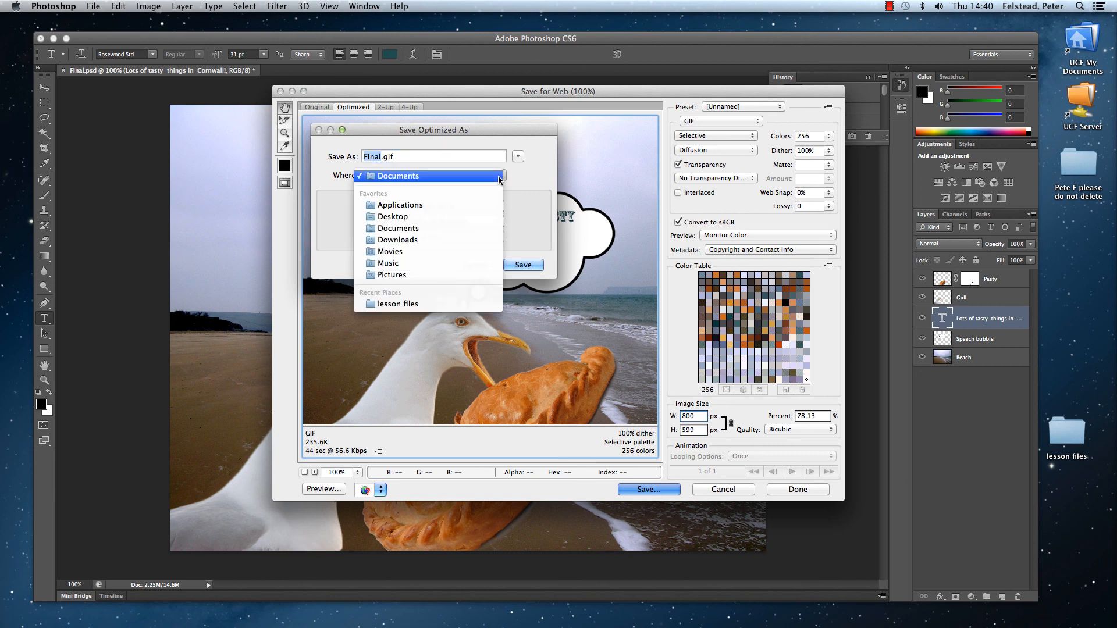
{"action": "left_click", "coordinate": [451, 216]}
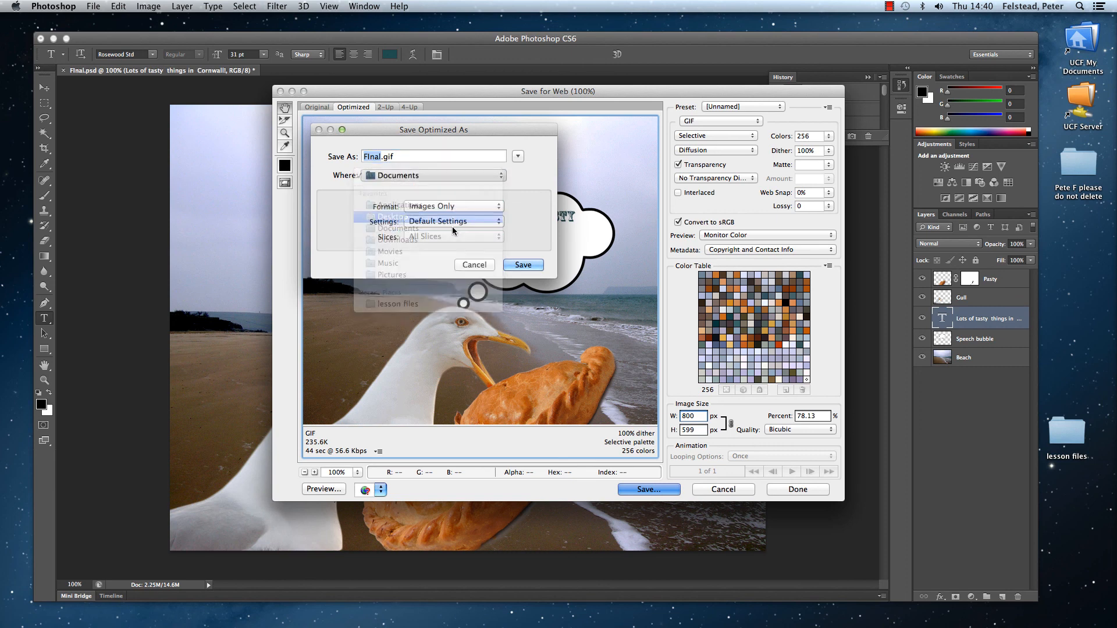
{"action": "left_click", "coordinate": [522, 264]}
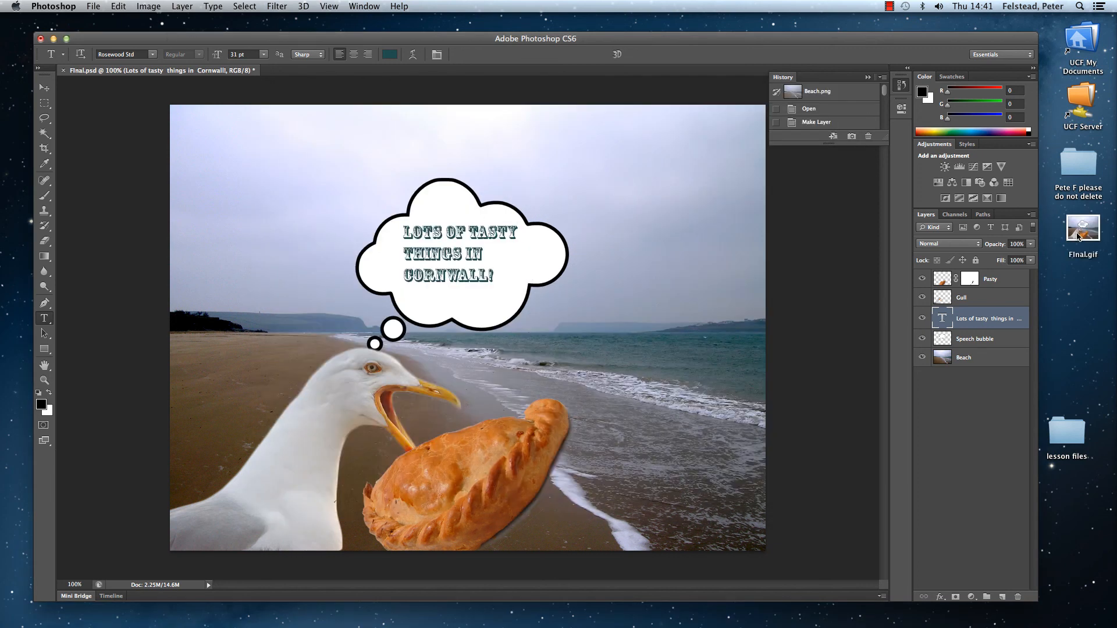
Step: Open the exported FInal.gif from the desktop in Preview and move its window towards the middle of the screen
{"action": "left_click", "coordinate": [1093, 239]}
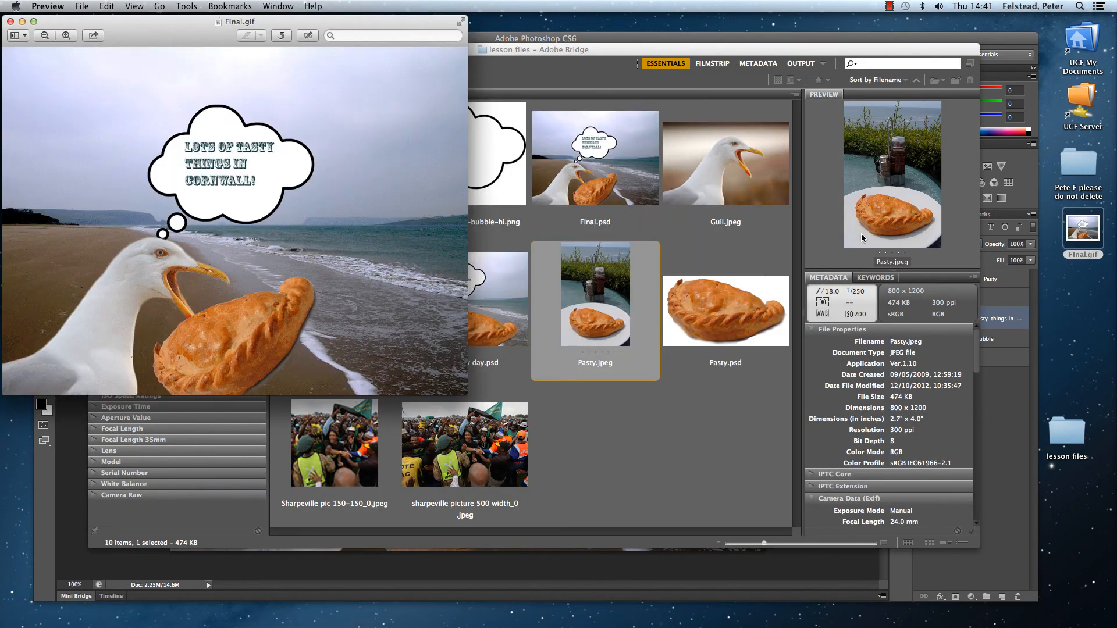
{"action": "left_click_drag", "start_coordinate": [126, 19], "coordinate": [429, 96]}
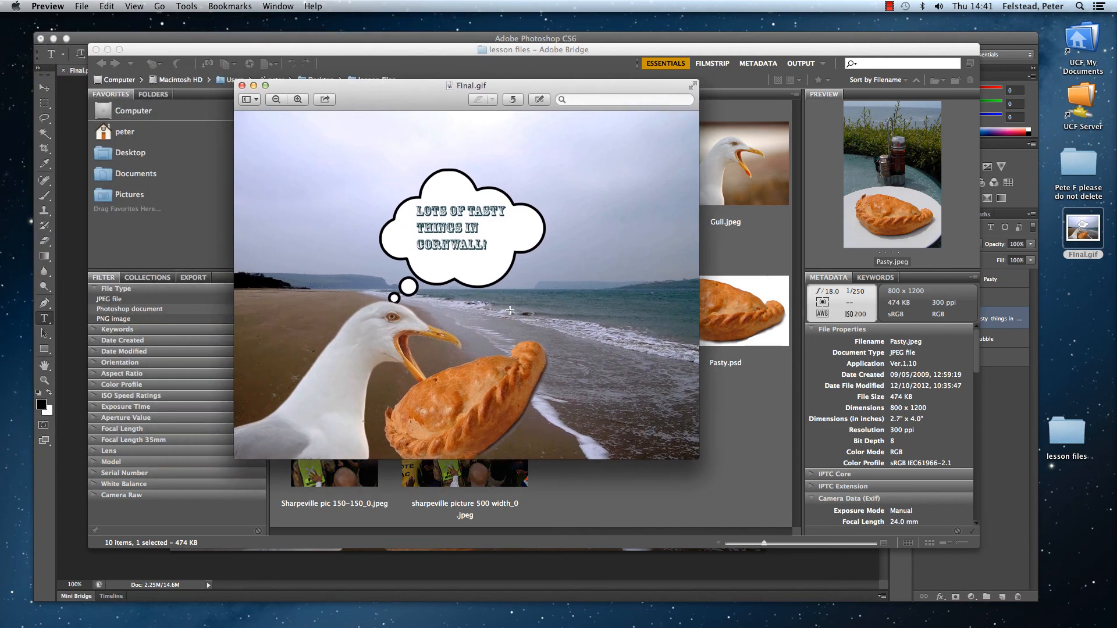